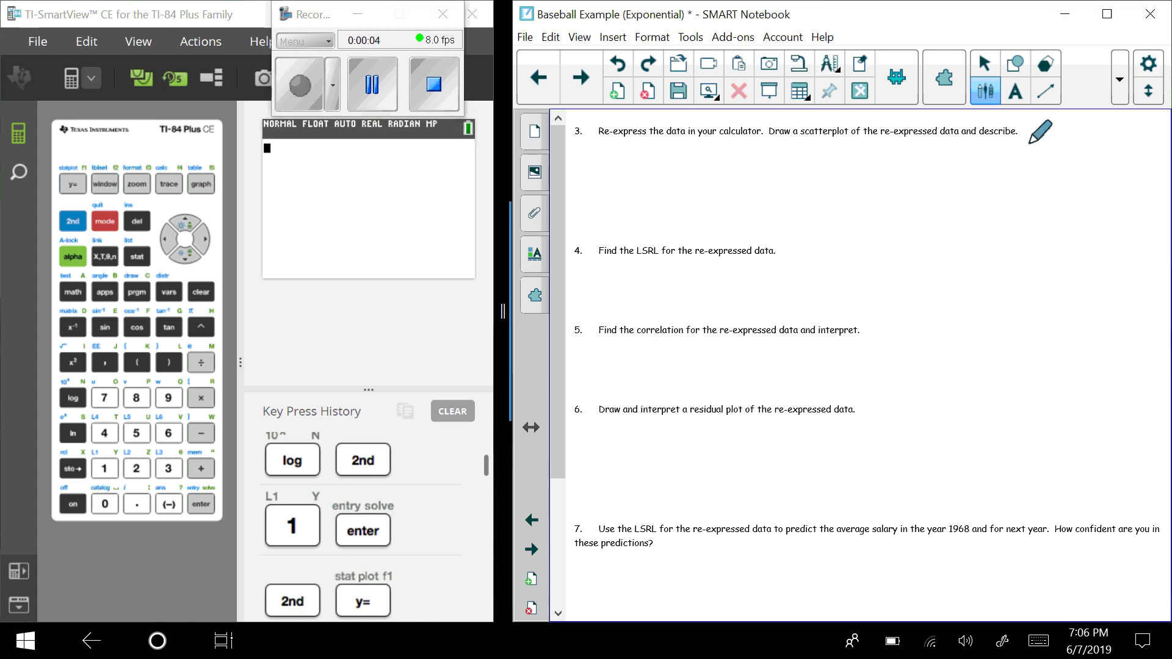
- Handwrite 'Ch. 9' in blue beside question 3 and circle the number 3
mouse_move(1048, 121)
left_mouse_down()
mouse_move(1049, 146)
mouse_move(1097, 116)
mouse_move(1108, 131)
left_mouse_up()
left_click(1078, 129)
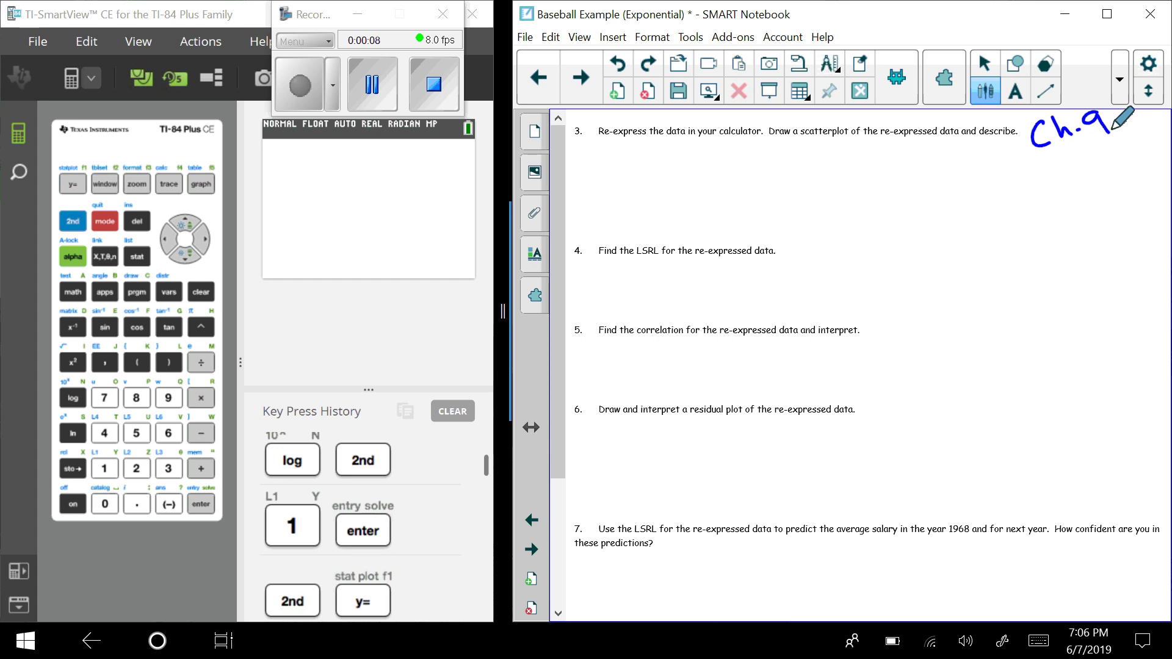
mouse_move(584, 124)
left_mouse_down()
mouse_move(568, 138)
mouse_move(582, 121)
left_mouse_up()
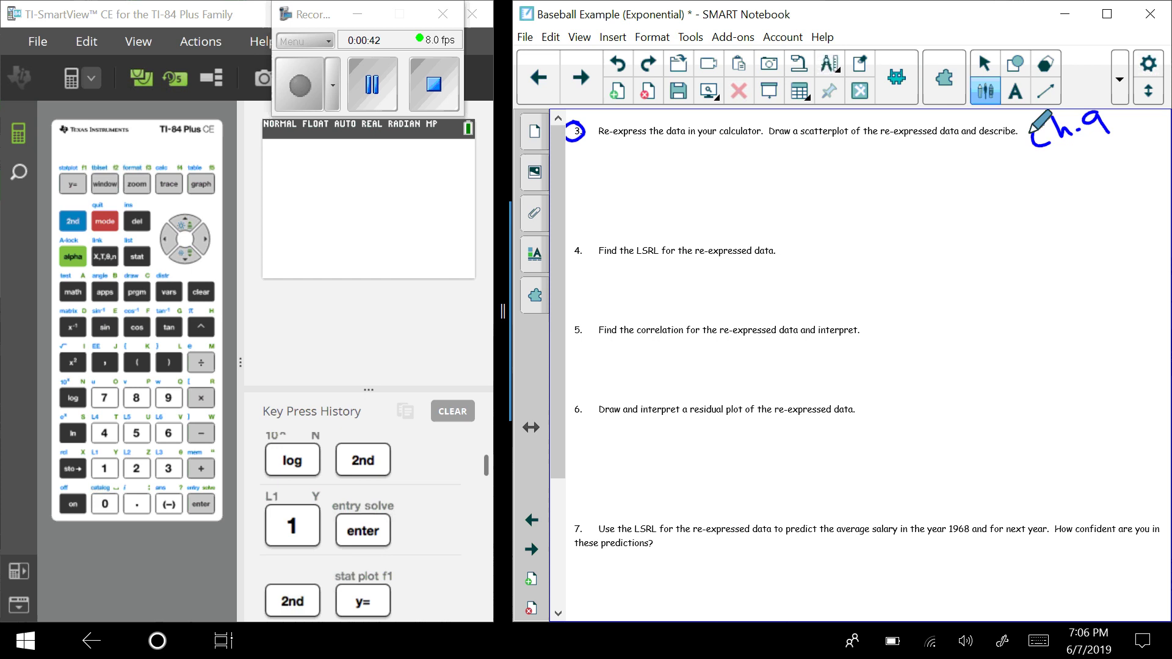
- Set the calculator's Plot1 Ylist to L2 in the stat plot settings
left_click(73, 221)
left_click(73, 184)
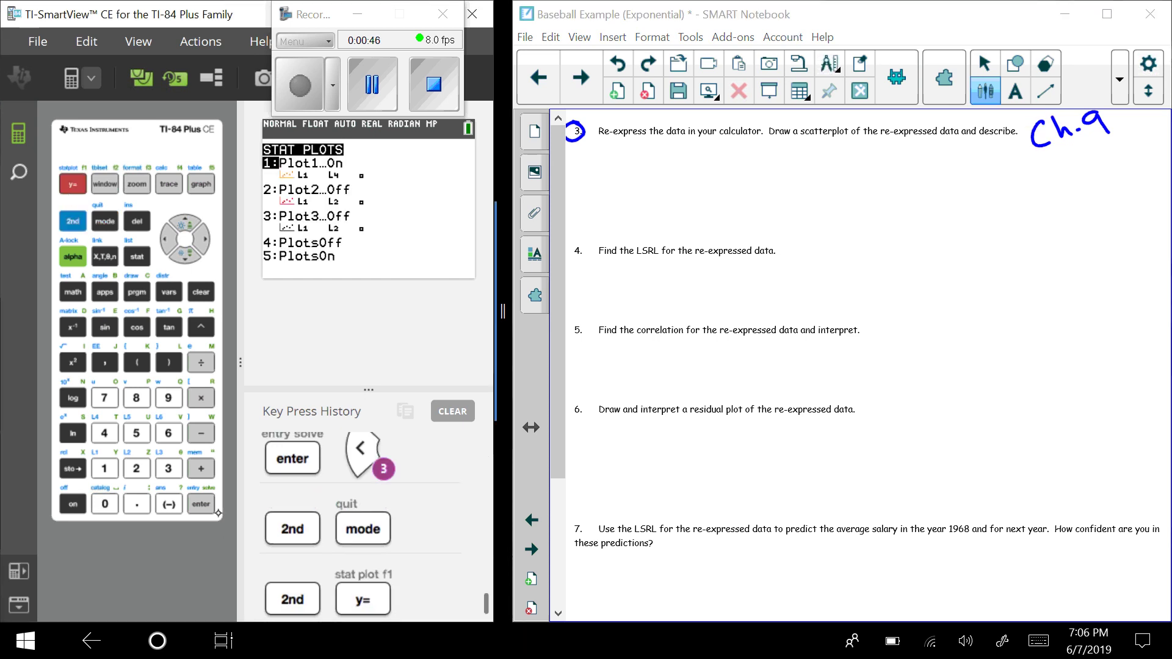
left_click(201, 503)
left_click(185, 253)
left_click(185, 254)
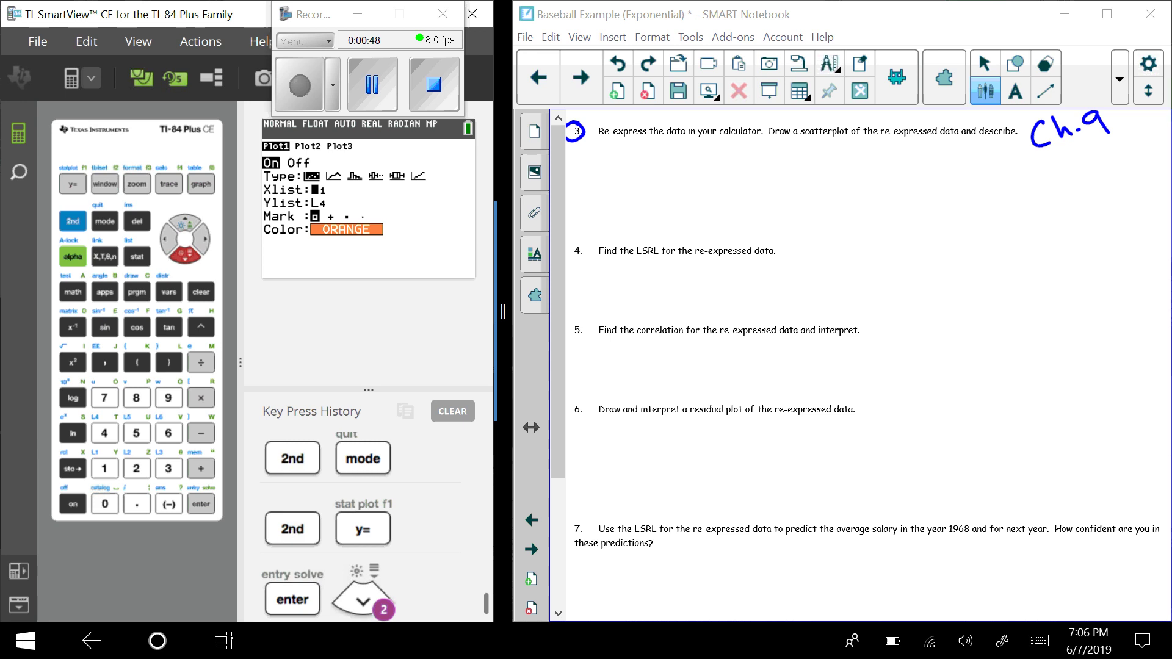
left_click(185, 254)
left_click(72, 221)
left_click(136, 468)
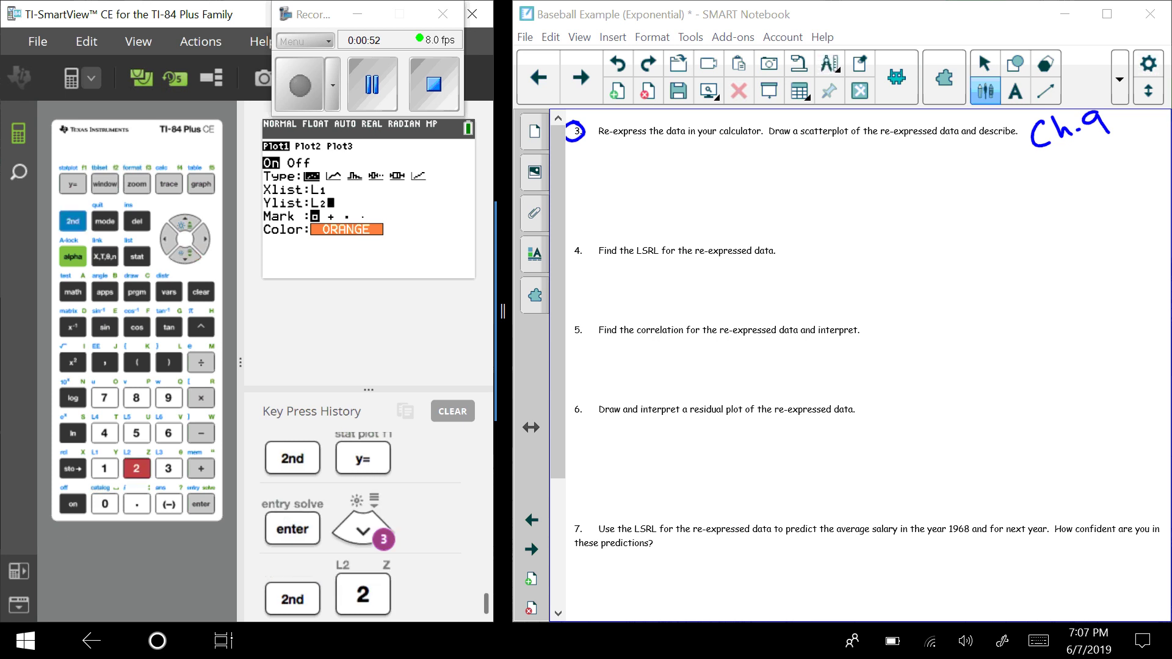
- Draw the ZoomStat scatterplot, then underline 'Re-express' in question 3 in blue
left_click(137, 185)
left_click(168, 398)
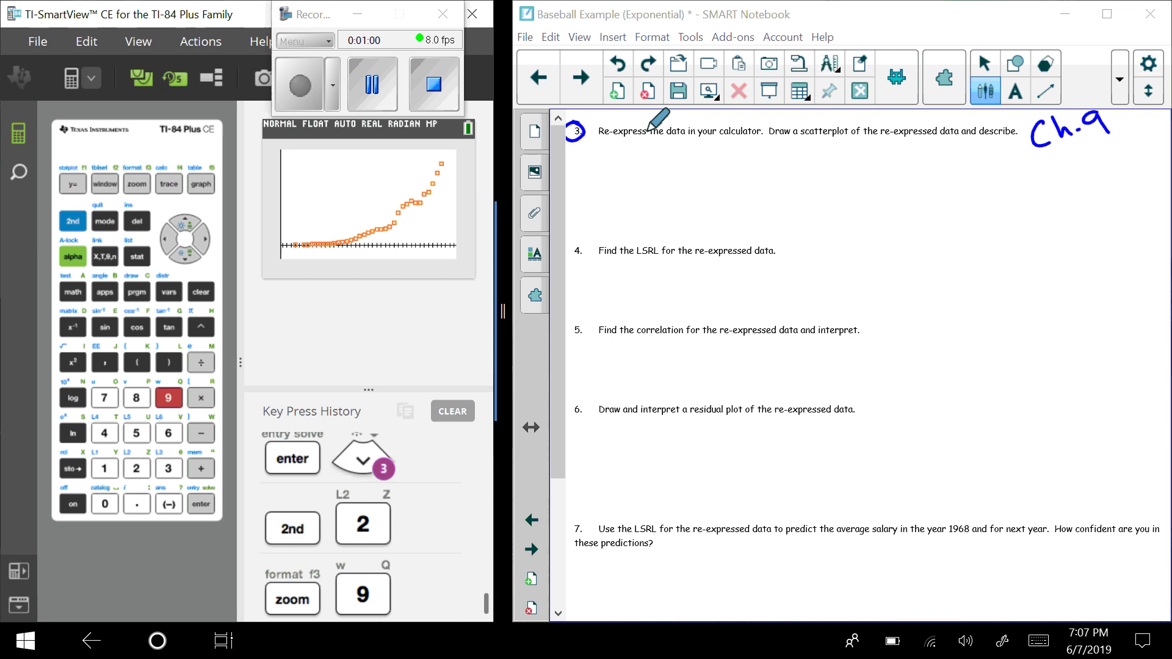
left_click(627, 140)
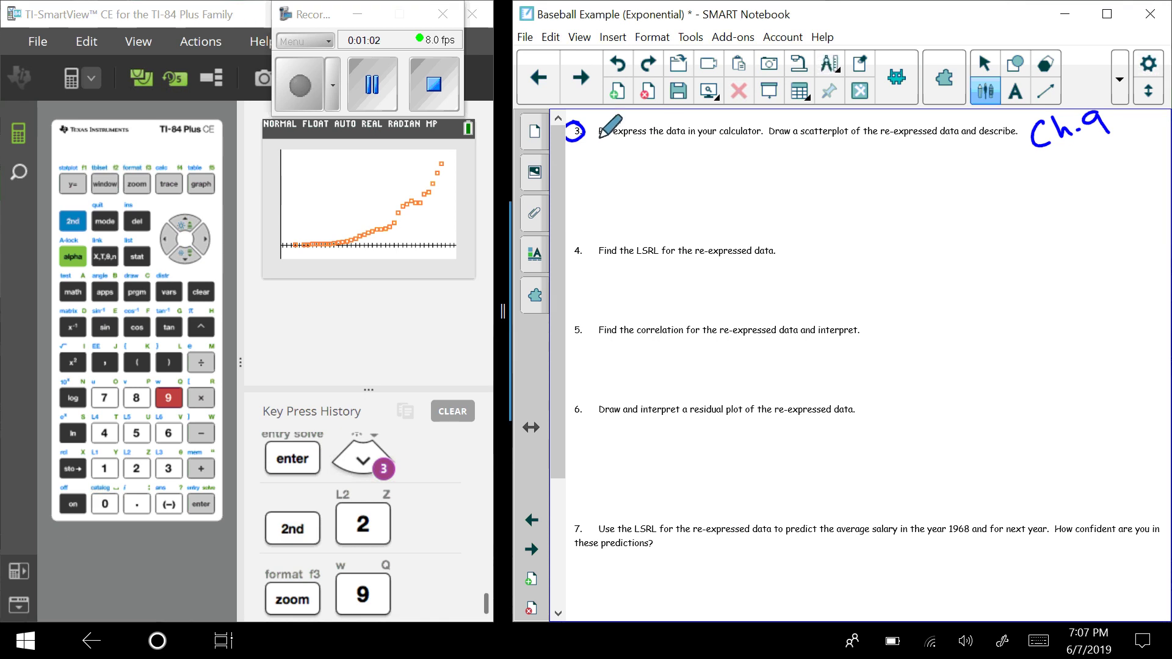
left_click_drag(595, 142, 647, 141)
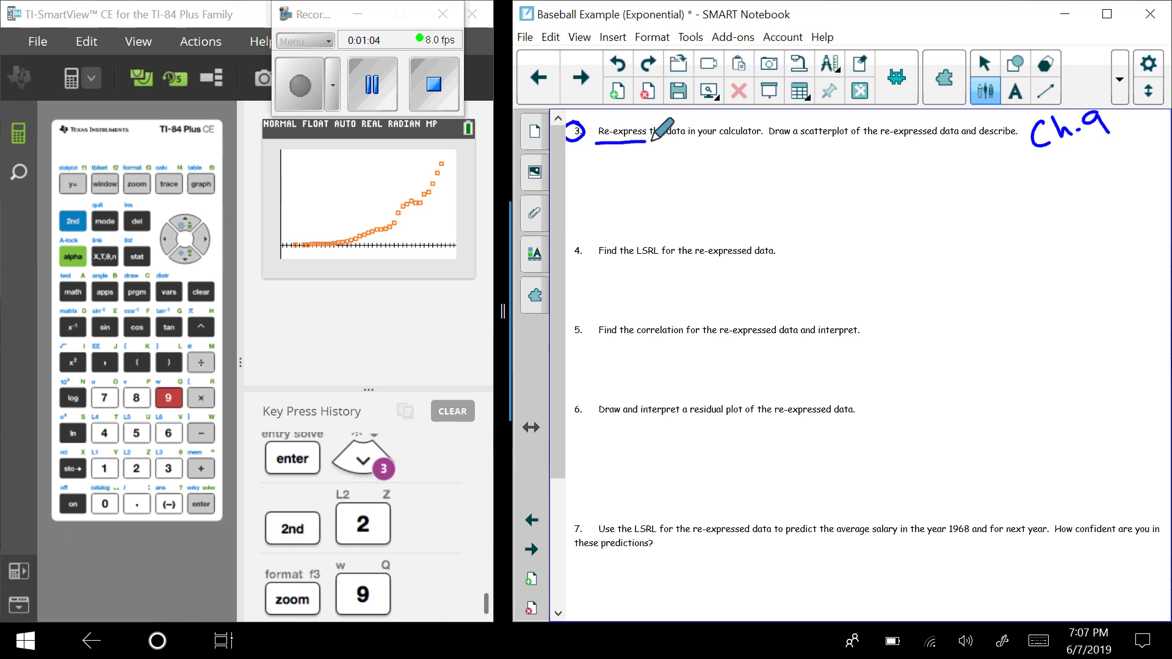
- Define L4 as log(L2) in the list editor, filling it with values from 1.2788 to 1.9995
left_click(138, 256)
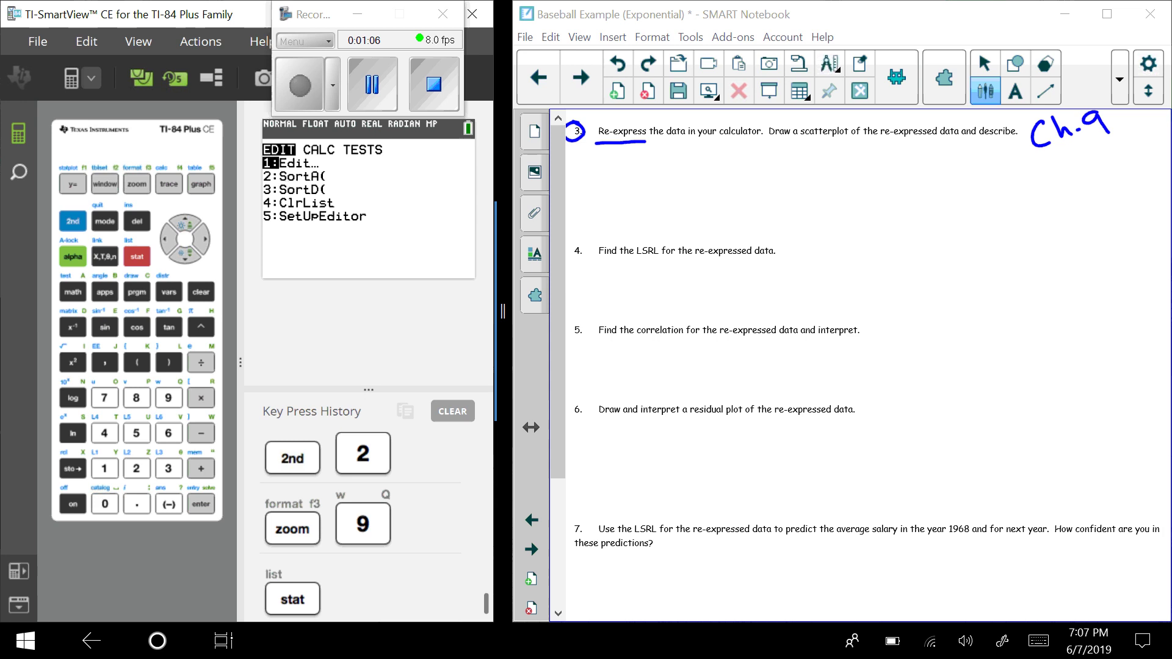
left_click(202, 505)
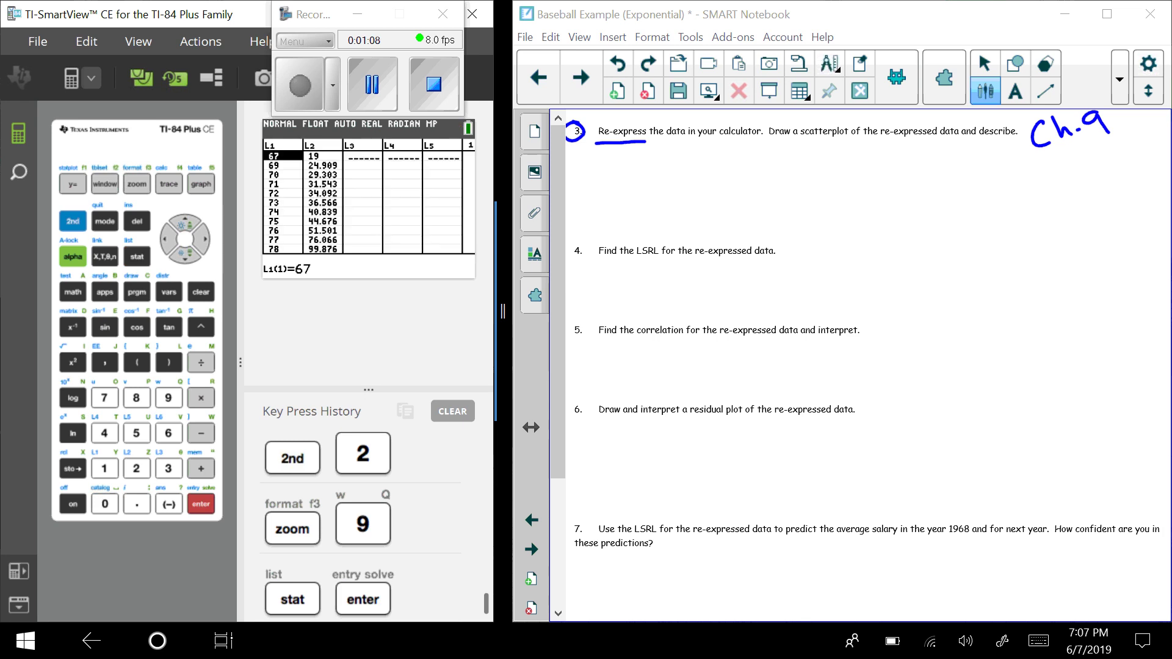
left_click(203, 240)
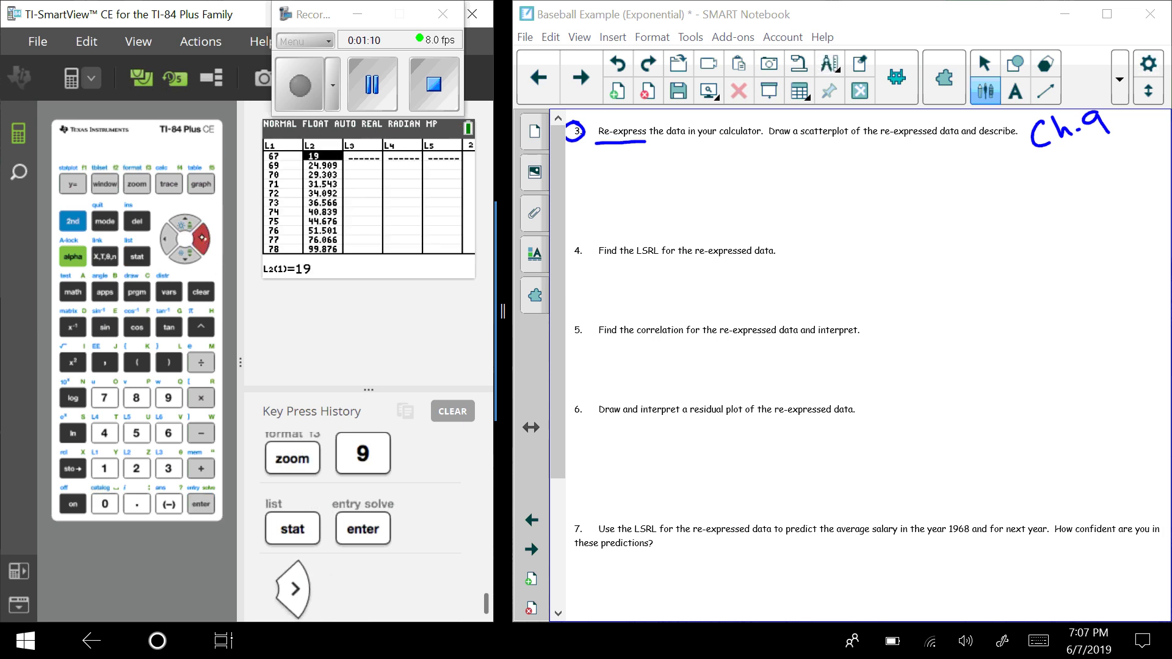
left_click(203, 239)
left_click(203, 239)
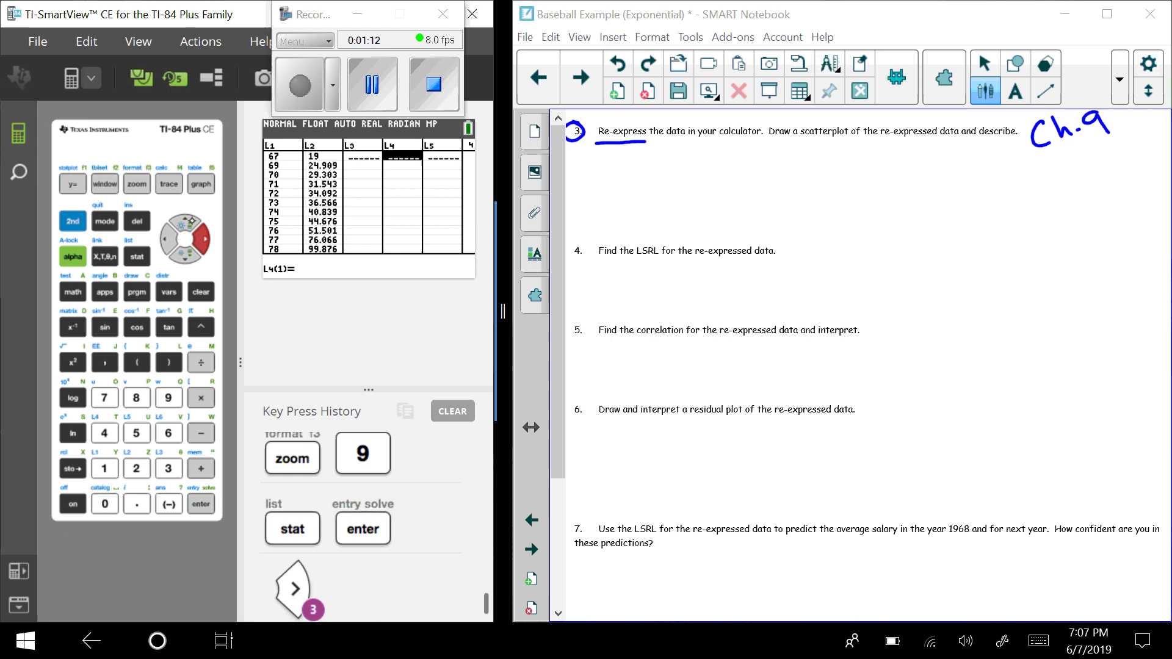
left_click(185, 223)
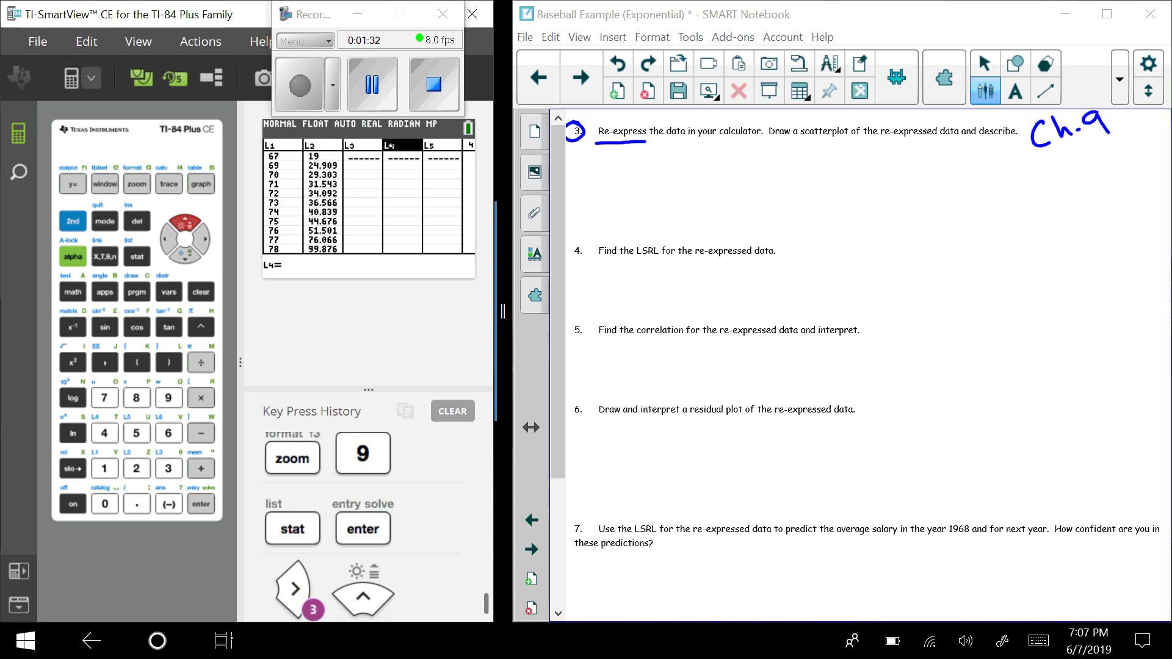
left_click(73, 398)
left_click(73, 221)
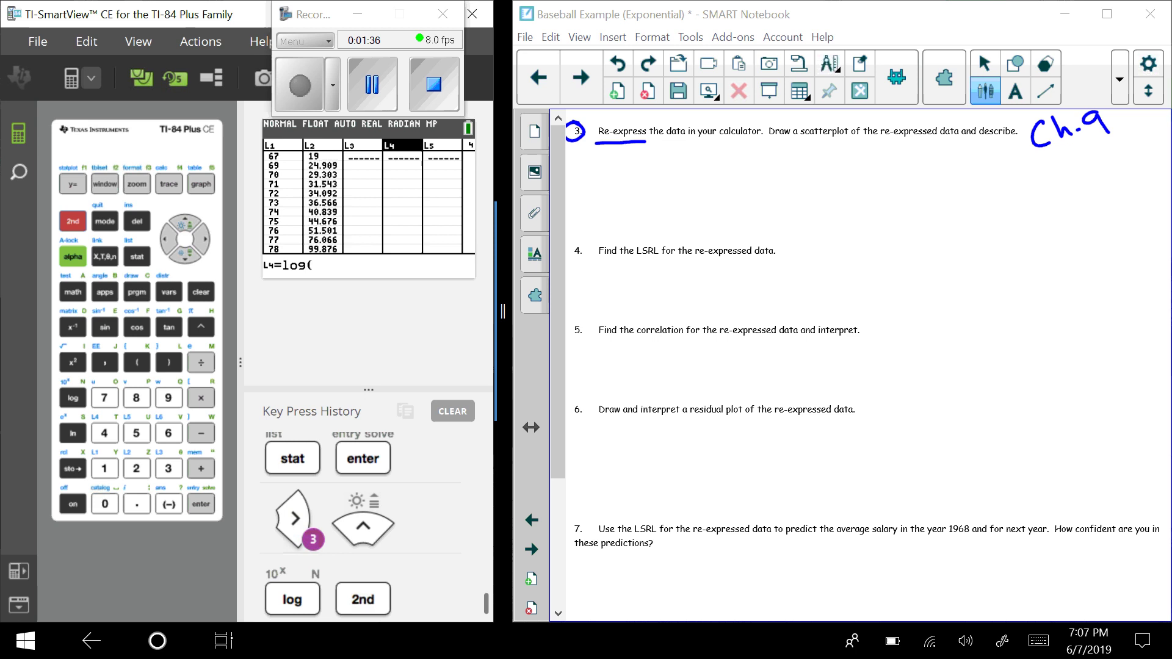
left_click(136, 468)
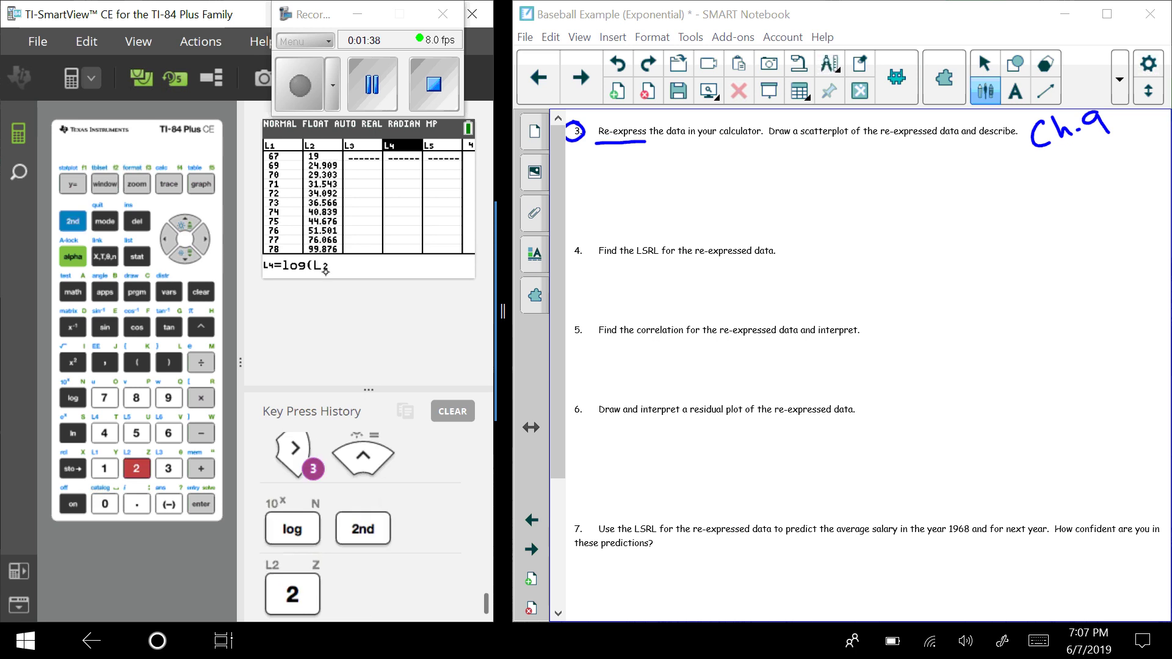
left_click(169, 361)
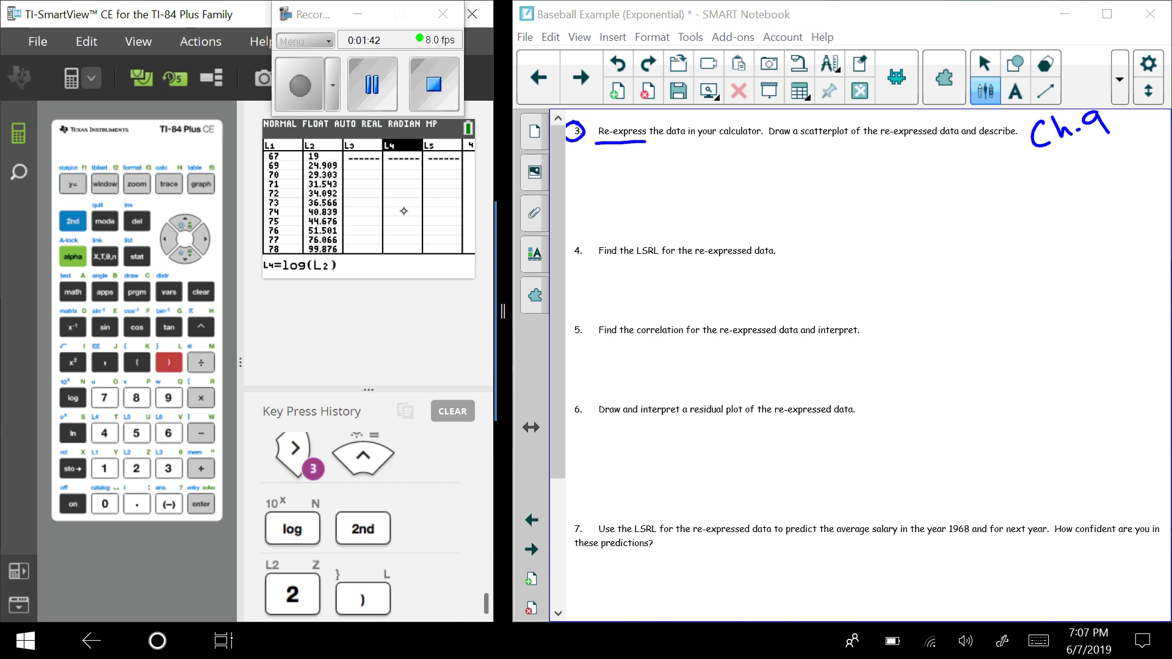
left_click(202, 501)
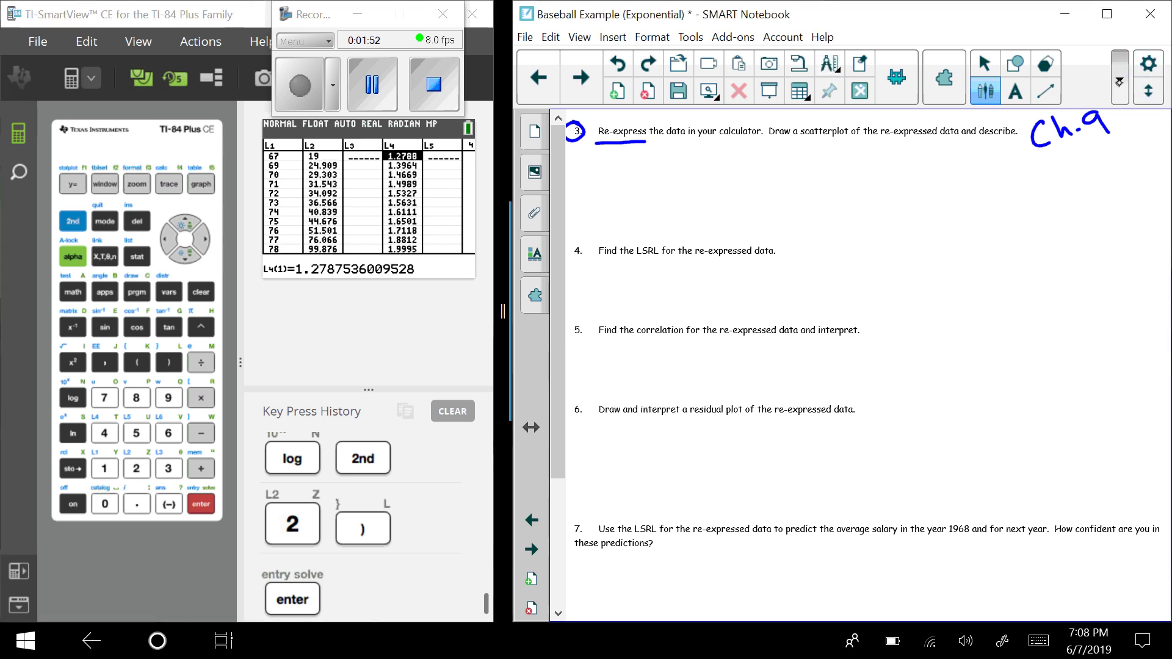
- Set the Notebook pen to the thinnest line thickness
left_click(1119, 78)
left_click(1119, 78)
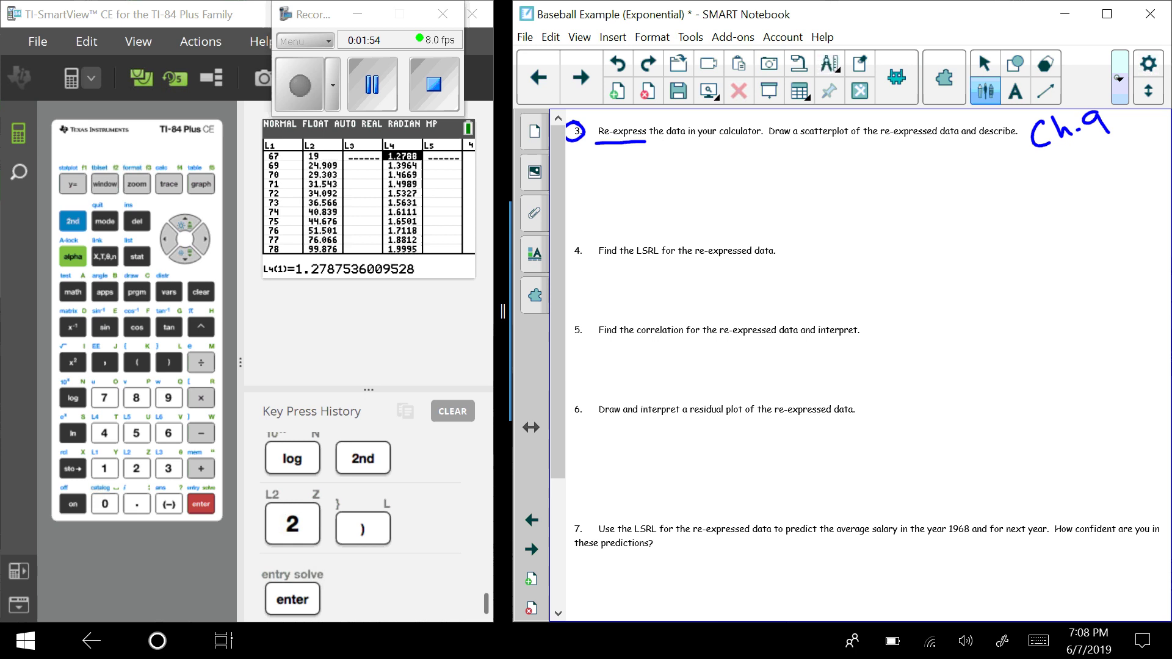
left_click(1119, 78)
left_click(1056, 156)
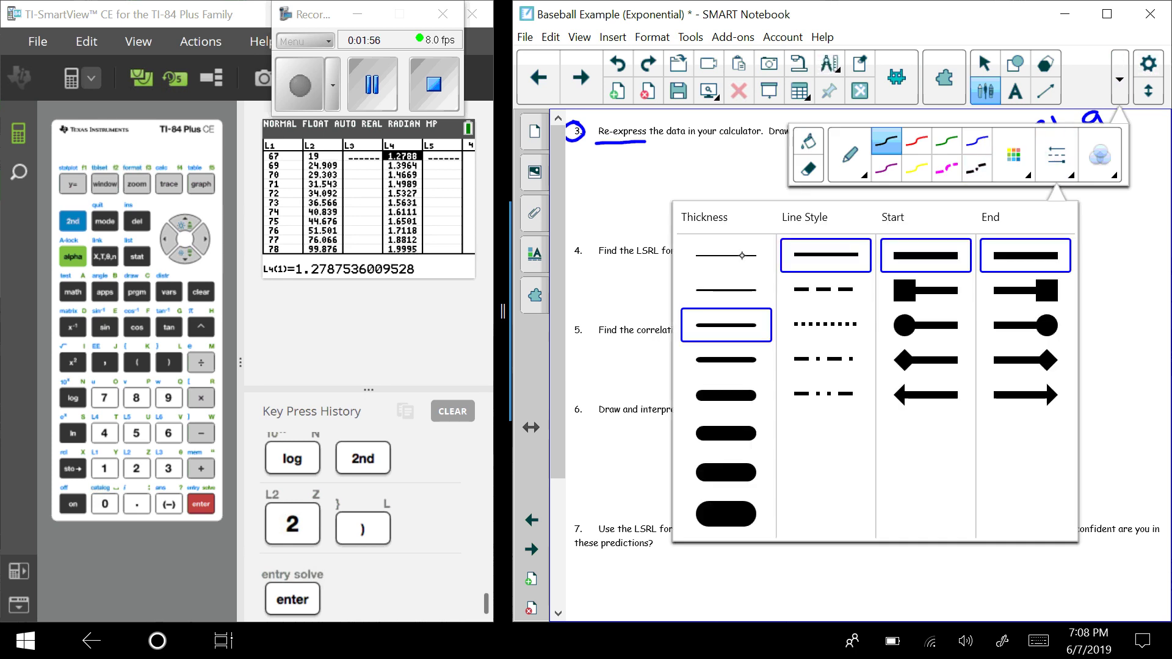
left_click(698, 259)
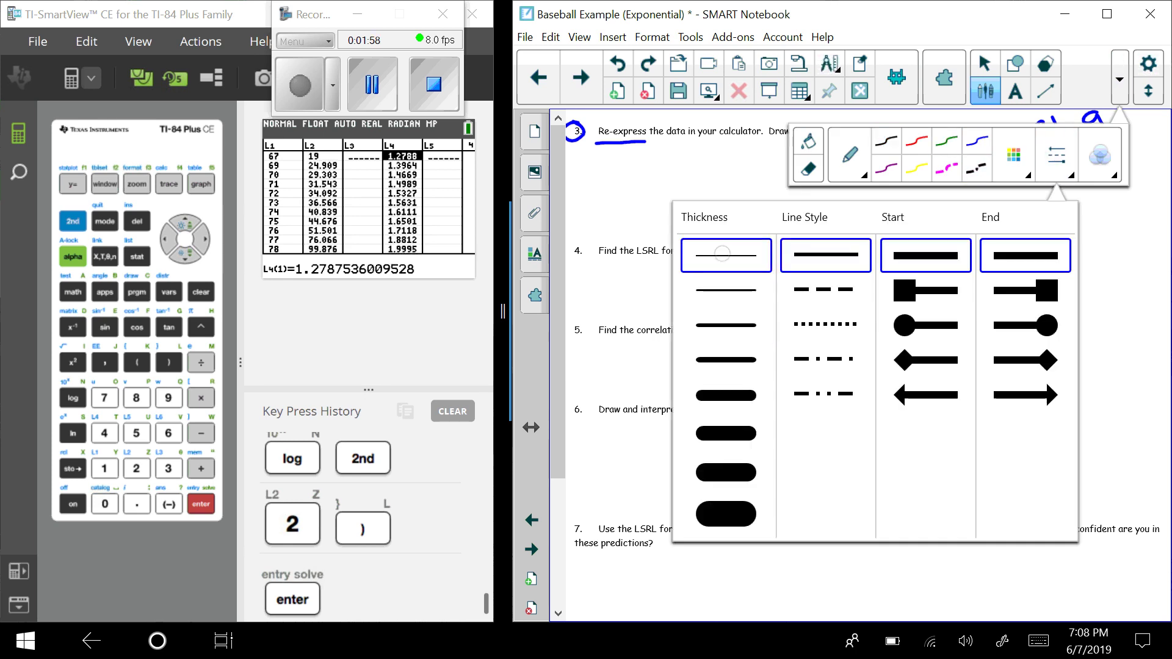
left_click(1118, 67)
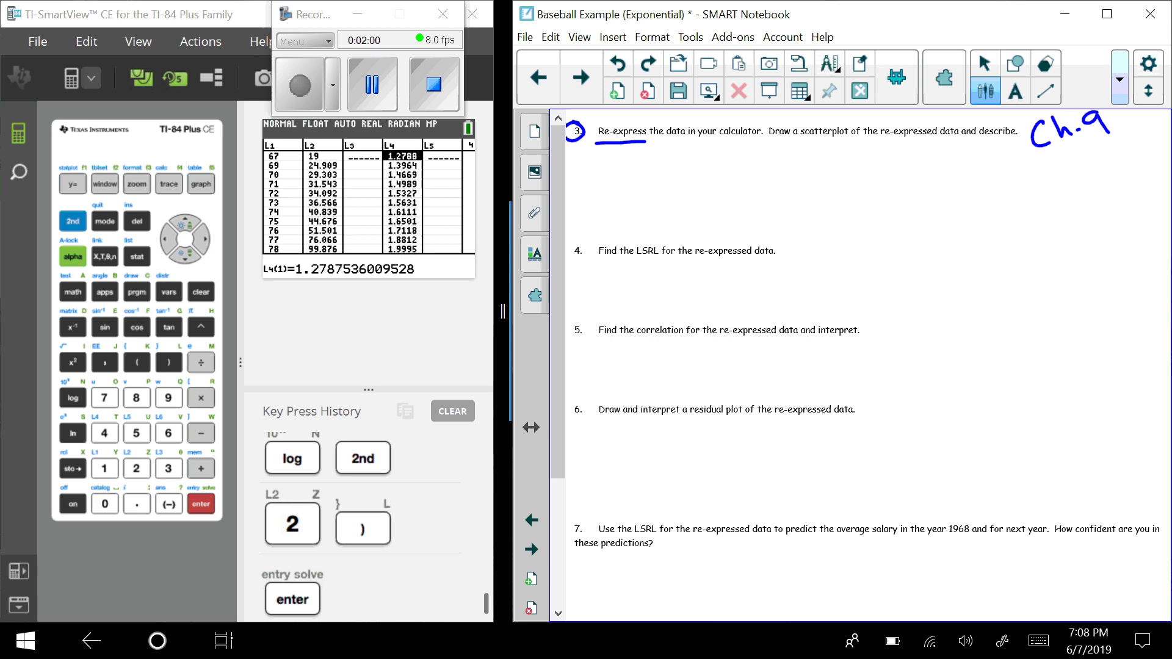
- Draw axes below question 3, label the horizontal one 'L1 Year (from 1900)', and lengthen it
mouse_move(640, 157)
left_mouse_down()
mouse_move(646, 225)
mouse_move(736, 212)
left_mouse_up()
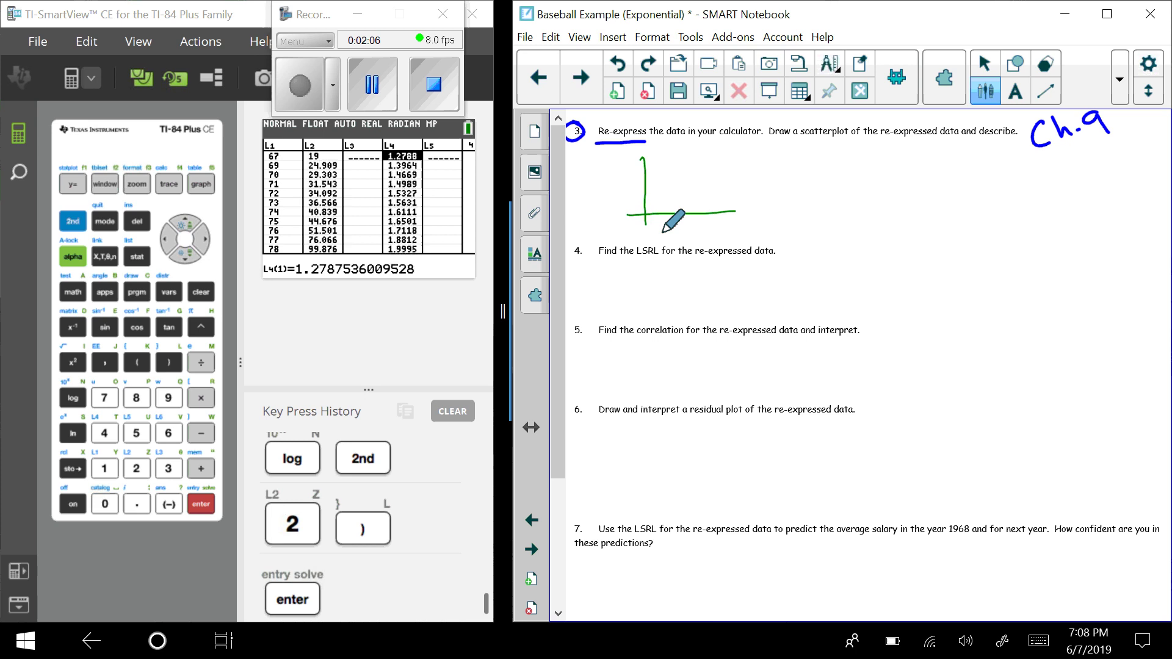
left_click_drag(660, 229, 677, 238)
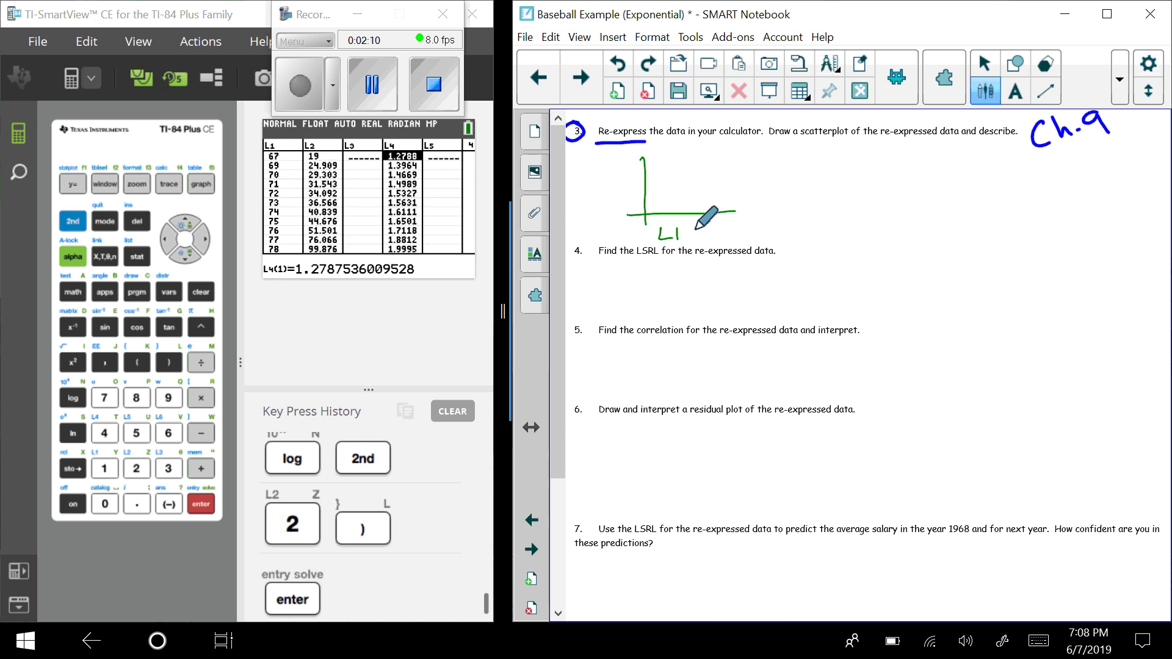
left_click_drag(695, 225, 699, 242)
mouse_move(709, 233)
left_mouse_down()
mouse_move(740, 241)
mouse_move(760, 231)
left_mouse_up()
left_click_drag(763, 238, 774, 228)
left_click_drag(779, 227, 828, 238)
left_click(804, 221)
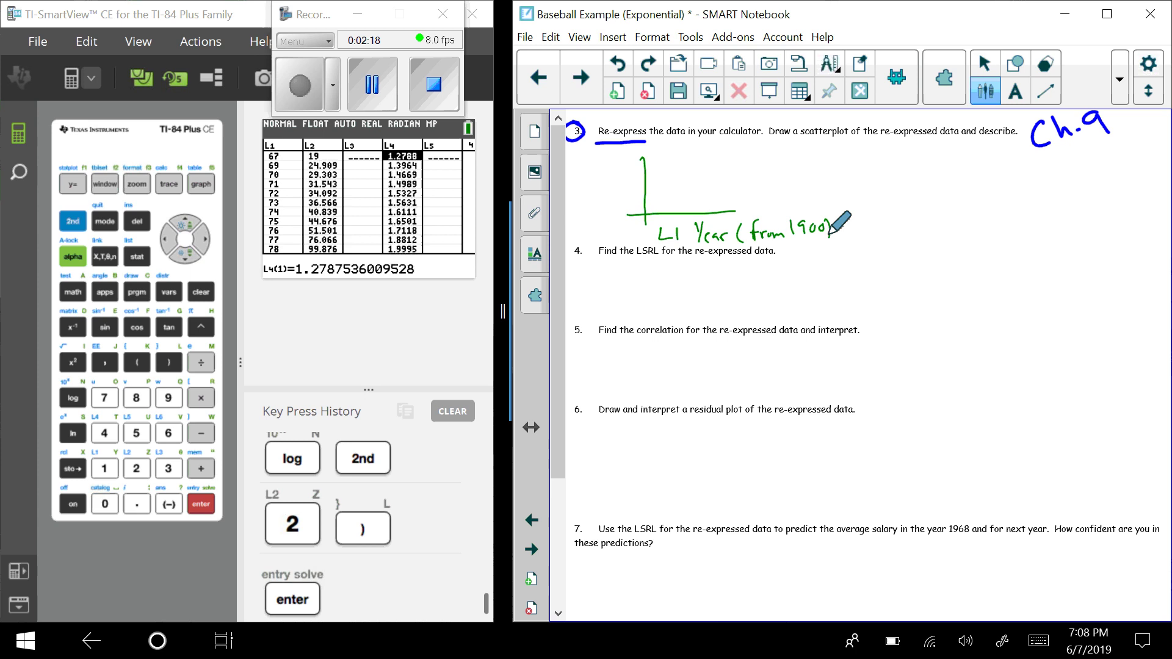
left_click(738, 210)
left_click_drag(739, 211, 838, 208)
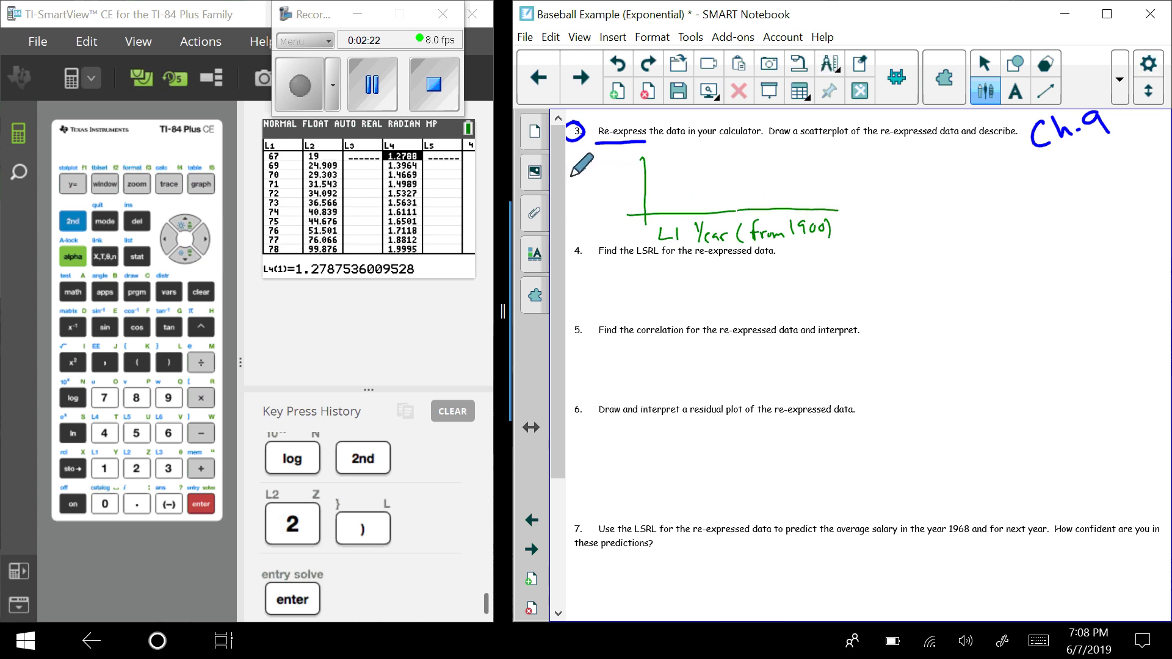
- Label the vertical axis 'L4 log(Salary)' and rewrite the units as $/100
left_click_drag(571, 174, 585, 184)
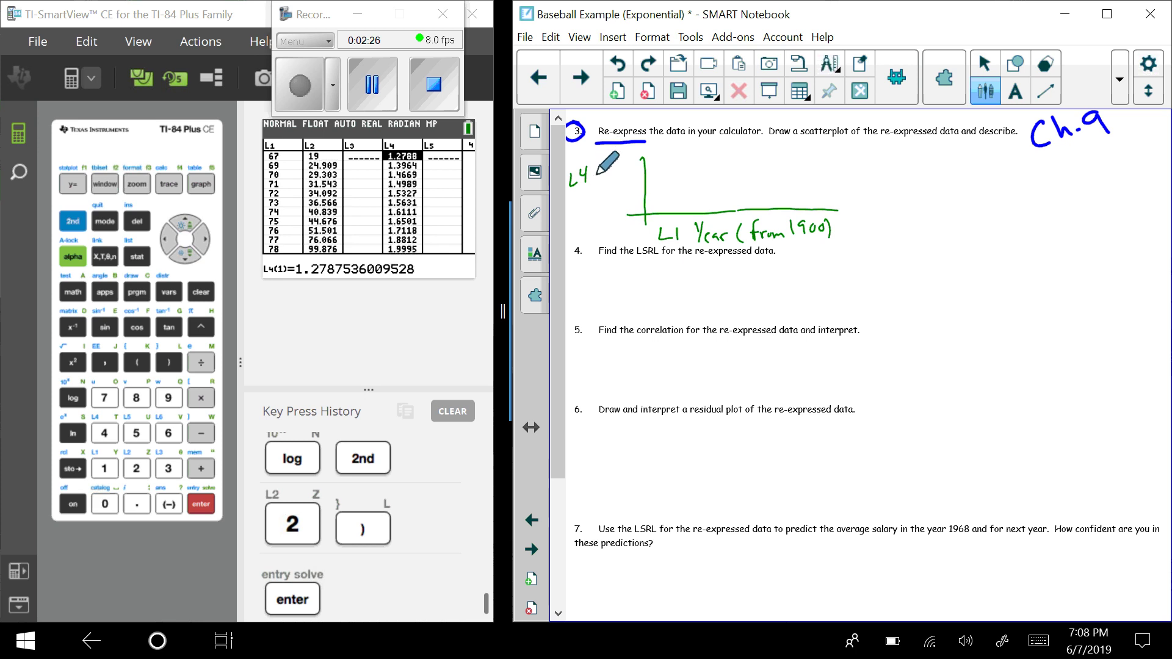
left_click_drag(592, 174, 601, 183)
mouse_move(609, 182)
left_mouse_down()
mouse_move(605, 193)
mouse_move(612, 183)
left_mouse_up()
mouse_move(621, 162)
left_mouse_down()
mouse_move(617, 175)
mouse_move(629, 171)
left_mouse_up()
mouse_move(633, 157)
left_mouse_down()
mouse_move(644, 176)
mouse_move(594, 214)
mouse_move(615, 203)
left_mouse_up()
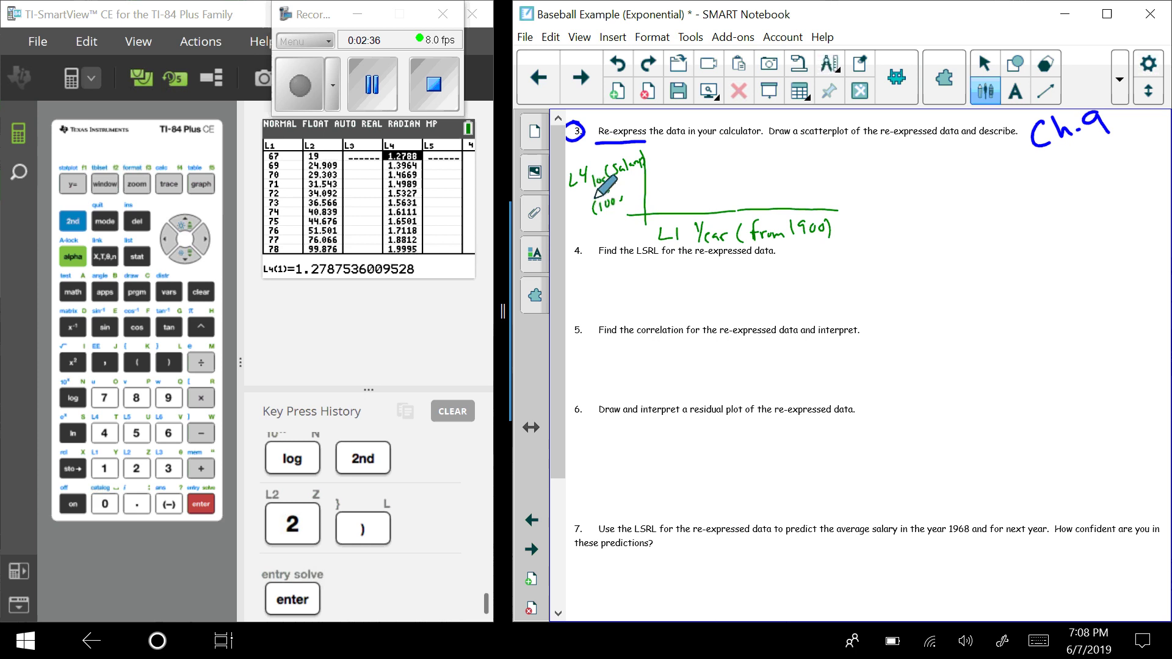
mouse_move(597, 197)
left_mouse_down()
mouse_move(610, 210)
mouse_move(591, 219)
mouse_move(600, 213)
left_mouse_up()
mouse_move(607, 204)
left_mouse_down()
mouse_move(583, 218)
mouse_move(623, 209)
left_mouse_up()
left_click(620, 205)
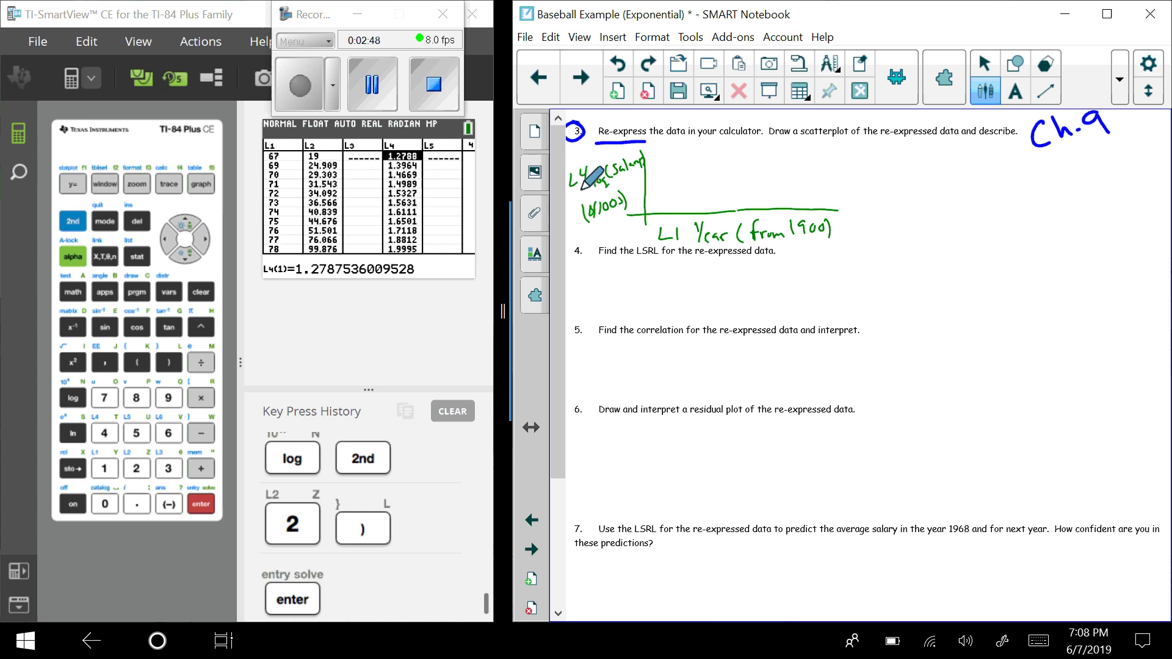
- Set Plot1's Ylist to L4 and apply ZoomStat to plot the re-expressed data against L1
left_click(72, 221)
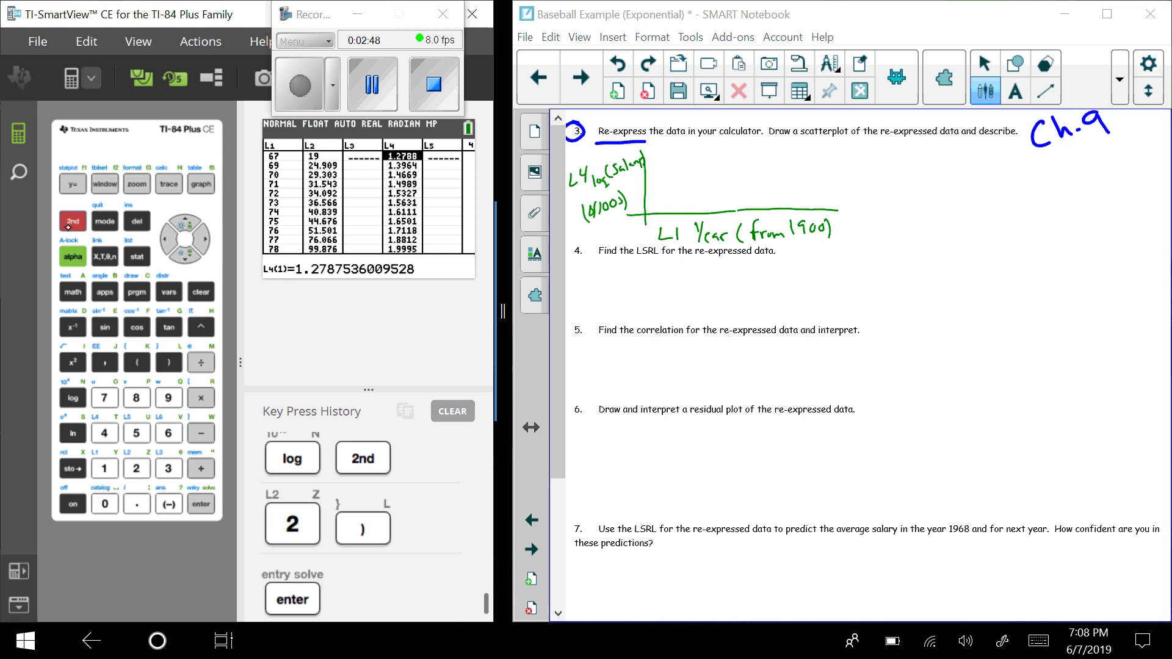
left_click(72, 183)
left_click(201, 504)
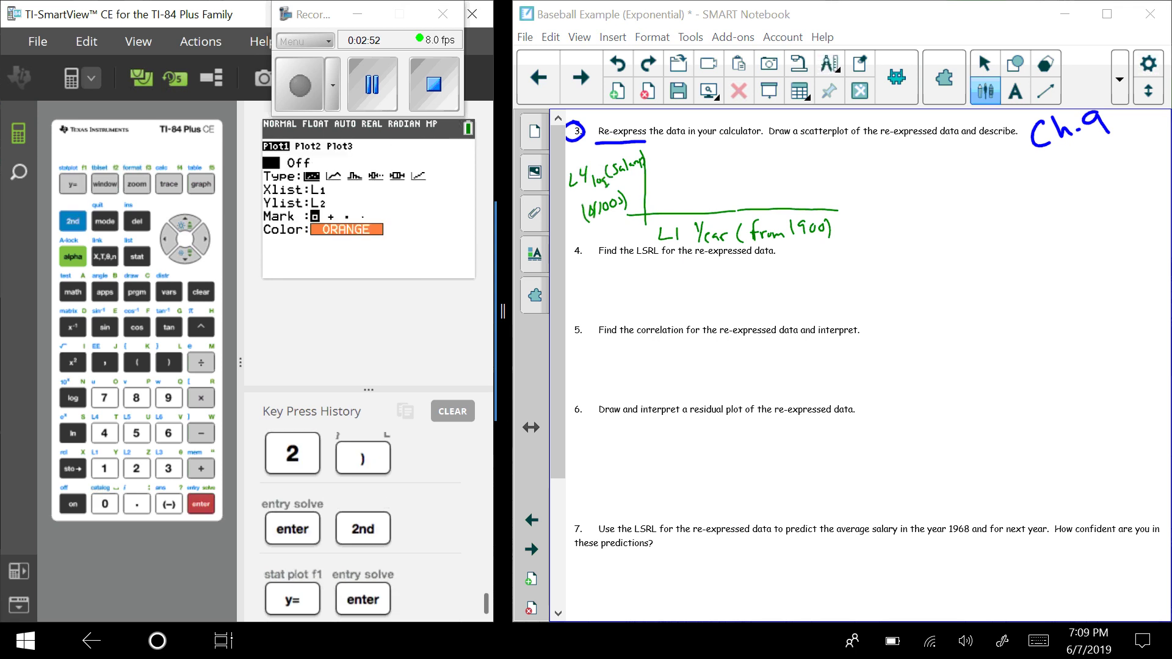
left_click(185, 259)
left_click(185, 259)
left_click(185, 258)
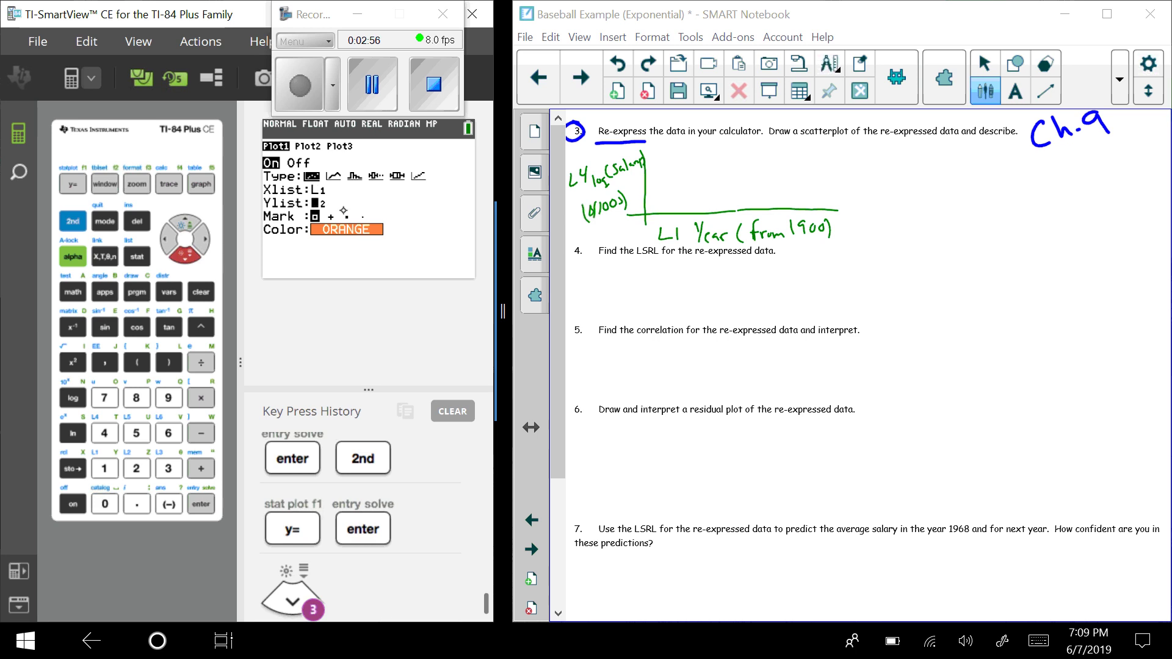
left_click(73, 221)
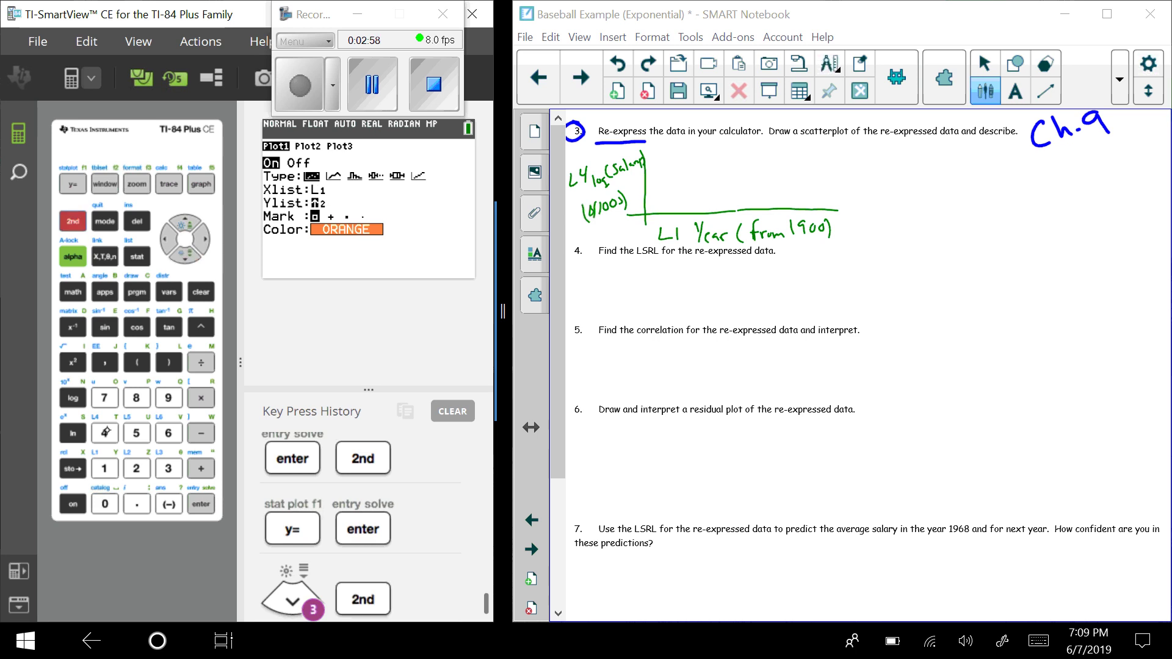
left_click(104, 433)
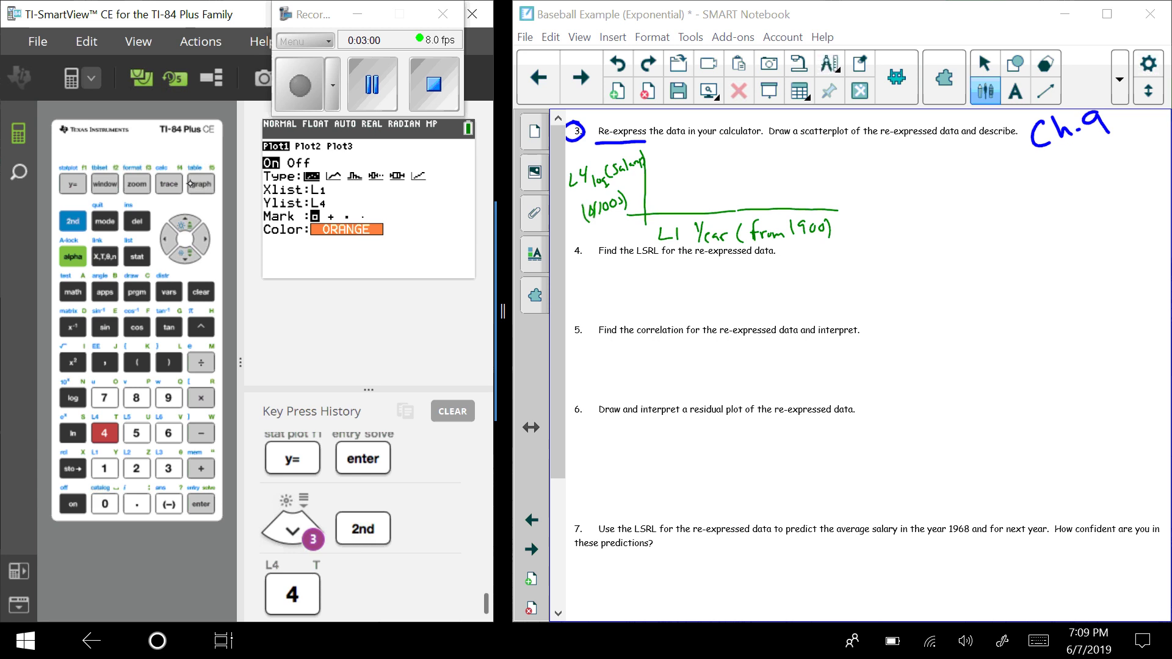
left_click(137, 184)
left_click(171, 398)
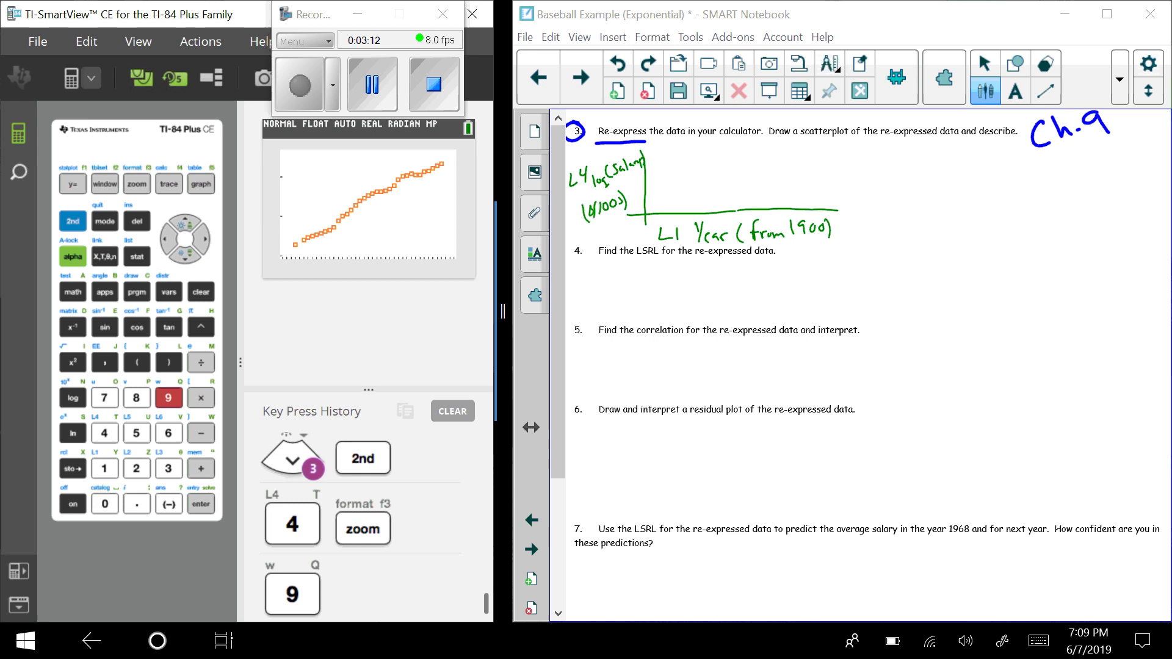
- Dot in green points on the sketched axes, rising from near the origin to the upper right
left_click(762, 202)
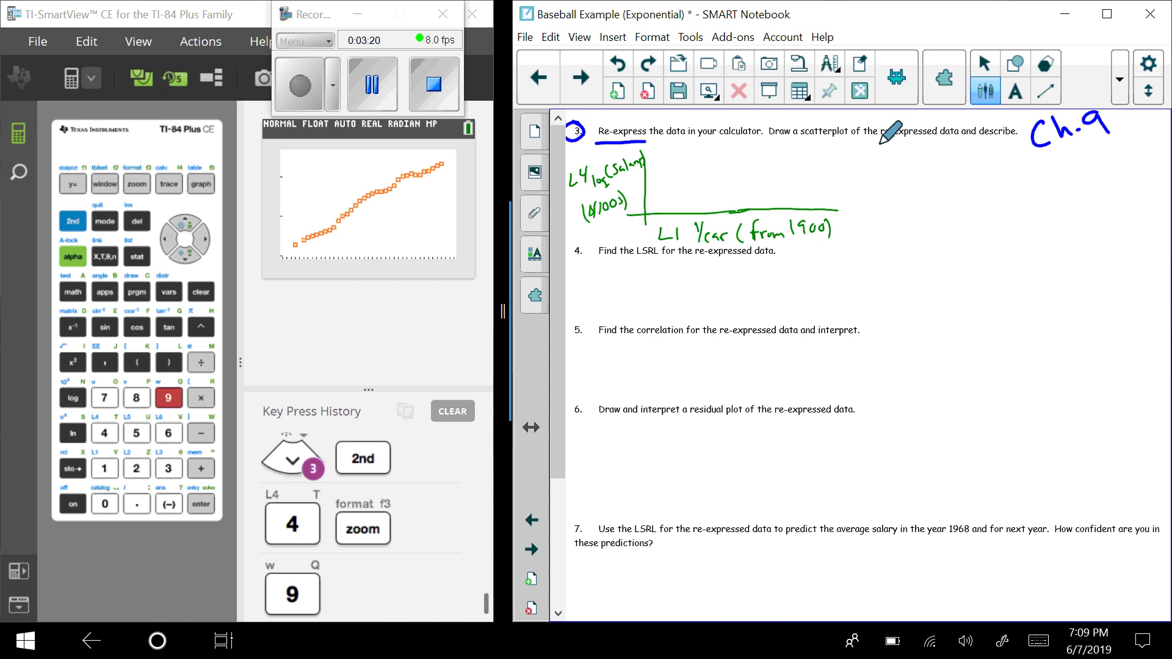
left_click(658, 206)
left_click(666, 202)
left_click(674, 200)
left_click(681, 197)
left_click(687, 194)
left_click(692, 188)
left_click(697, 182)
left_click(704, 176)
left_click(710, 171)
left_click(718, 166)
left_click(728, 161)
left_click(735, 159)
left_click(742, 156)
left_click(747, 152)
left_click(751, 149)
left_click(762, 145)
left_click(767, 144)
left_click(771, 142)
left_click(776, 141)
- Set the pen's line style to the thinnest thickness
left_click(1119, 78)
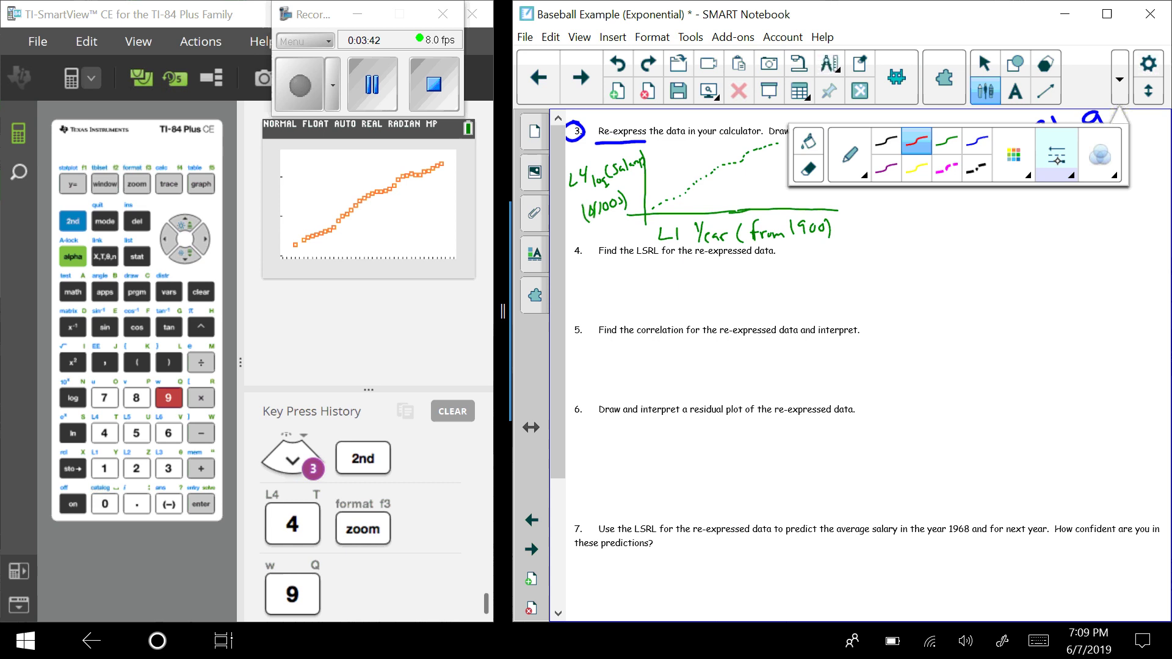
left_click(1056, 158)
left_click(725, 255)
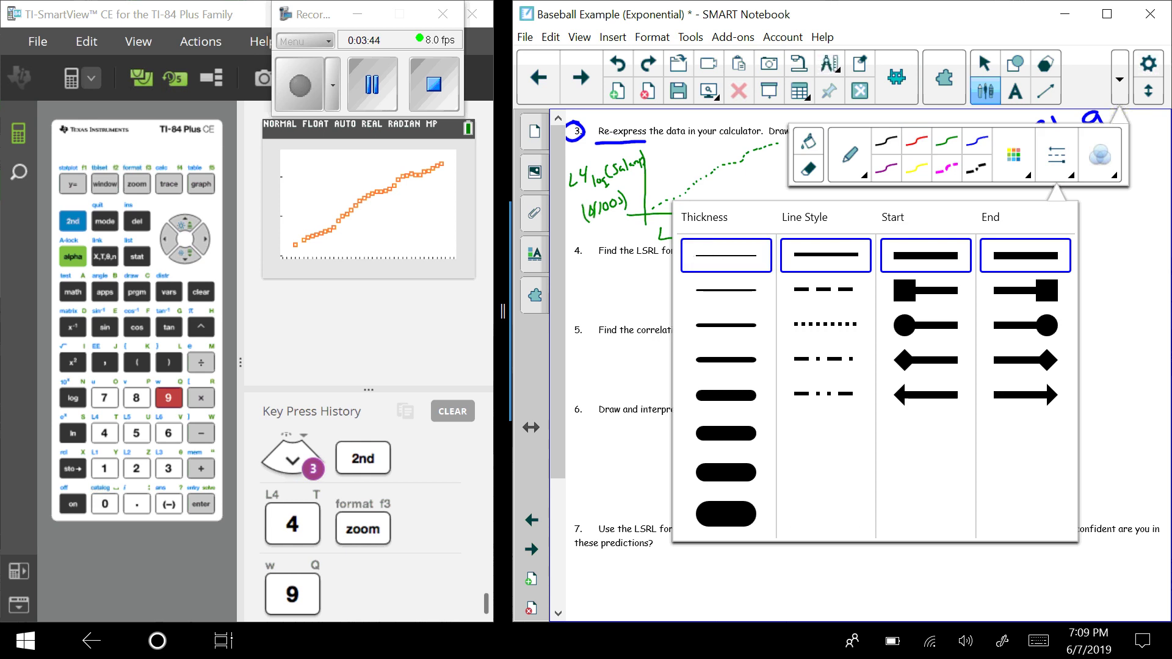
left_click(1119, 70)
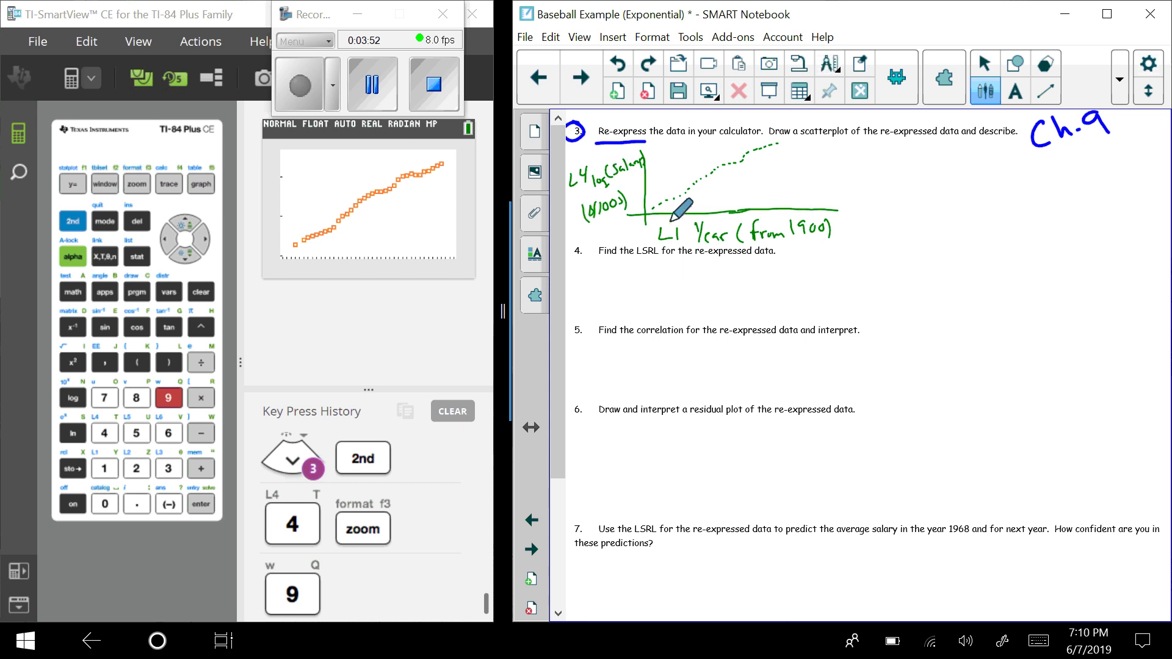
- Underline 'describe.' in red, maximize the worksheet, and write the D, F, S, U labels
left_click_drag(975, 140, 1022, 140)
left_click_drag(503, 311, 12, 341)
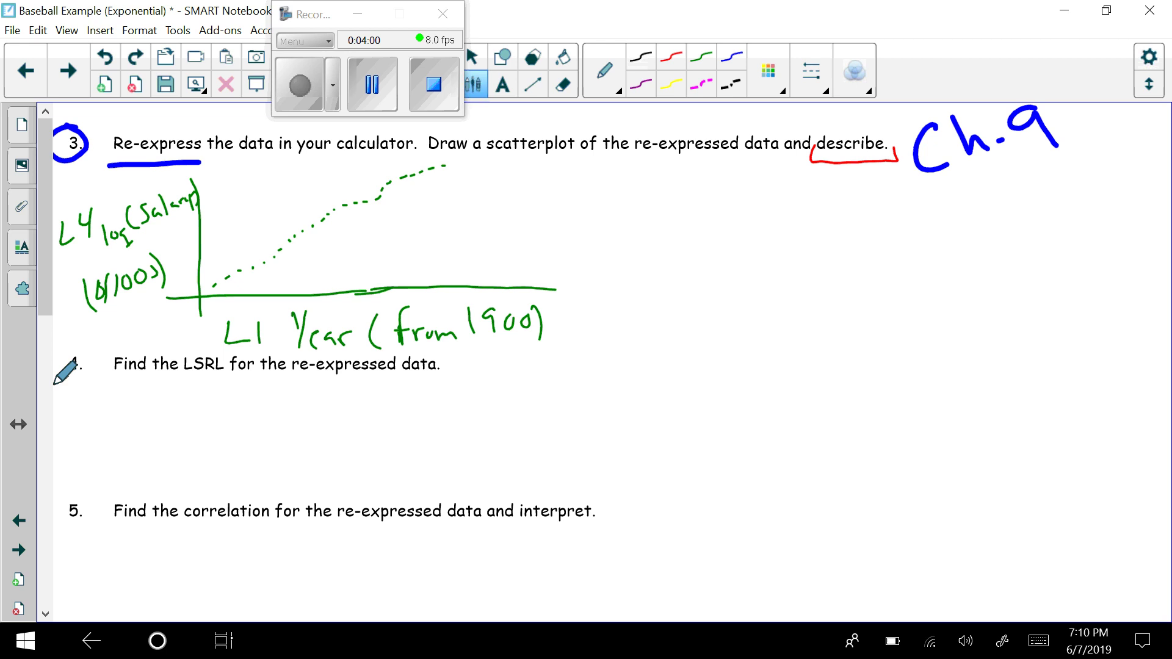
mouse_move(595, 174)
left_mouse_down()
mouse_move(605, 233)
mouse_move(590, 243)
mouse_move(609, 230)
mouse_move(601, 225)
mouse_move(598, 243)
left_mouse_up()
mouse_move(602, 217)
left_mouse_down()
mouse_move(622, 214)
mouse_move(616, 224)
left_mouse_up()
mouse_move(604, 263)
left_mouse_down()
mouse_move(593, 282)
mouse_move(606, 335)
mouse_move(632, 321)
mouse_move(642, 228)
left_mouse_up()
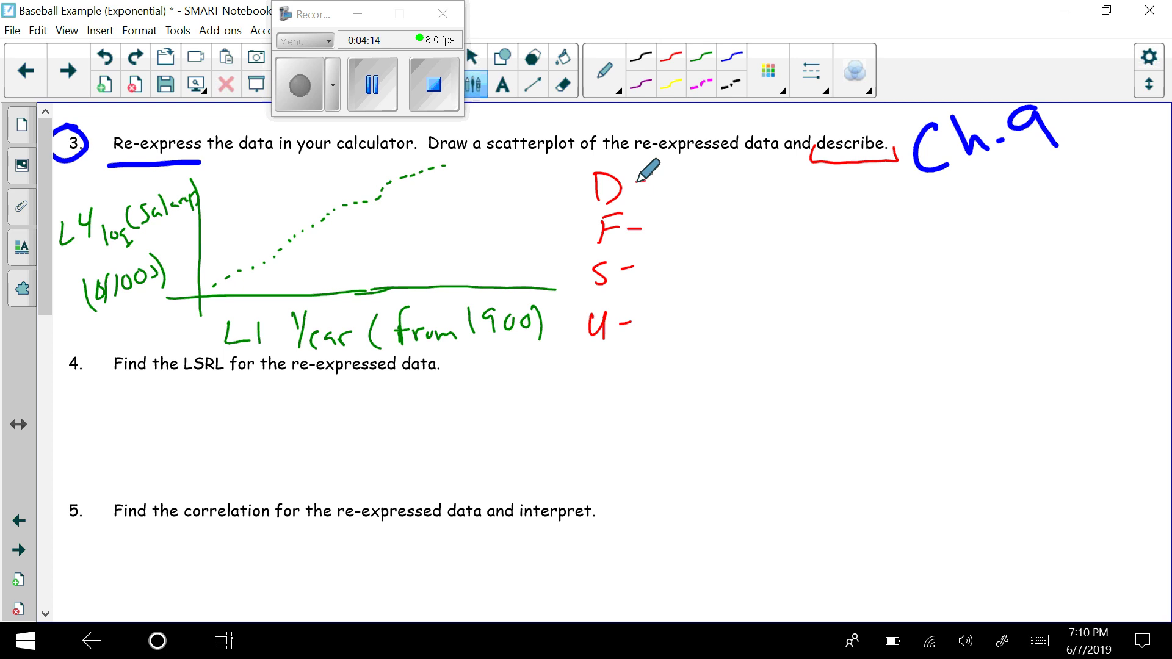
- Write 'positive as year ↑' as the direction note beside D
mouse_move(637, 181)
left_mouse_down()
mouse_move(670, 190)
mouse_move(659, 214)
mouse_move(688, 191)
mouse_move(712, 192)
left_mouse_up()
left_click(691, 189)
mouse_move(702, 181)
left_mouse_down()
mouse_move(720, 178)
mouse_move(718, 192)
left_mouse_up()
left_click_drag(720, 183, 804, 190)
left_click_drag(810, 180, 805, 204)
left_click_drag(818, 188, 851, 183)
mouse_move(866, 195)
left_mouse_down()
mouse_move(866, 173)
mouse_move(887, 198)
mouse_move(933, 196)
mouse_move(937, 210)
mouse_move(933, 190)
mouse_move(897, 189)
mouse_move(909, 211)
mouse_move(926, 196)
mouse_move(983, 194)
mouse_move(975, 210)
left_mouse_up()
- Finish the direction note with 'log(salary) ↑' and draw a rising red line
left_click(937, 194)
mouse_move(984, 177)
left_mouse_down()
mouse_move(985, 194)
mouse_move(1006, 196)
left_mouse_up()
mouse_move(997, 183)
left_mouse_down()
mouse_move(1004, 172)
mouse_move(1012, 183)
left_mouse_up()
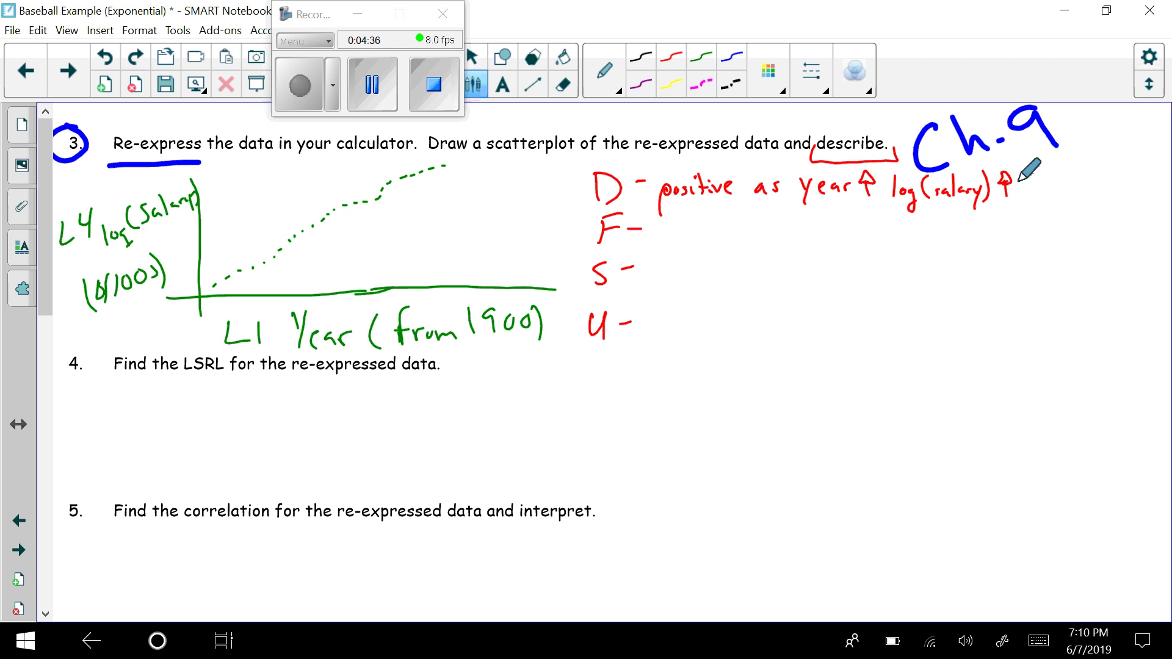
left_click_drag(99, 263, 195, 211)
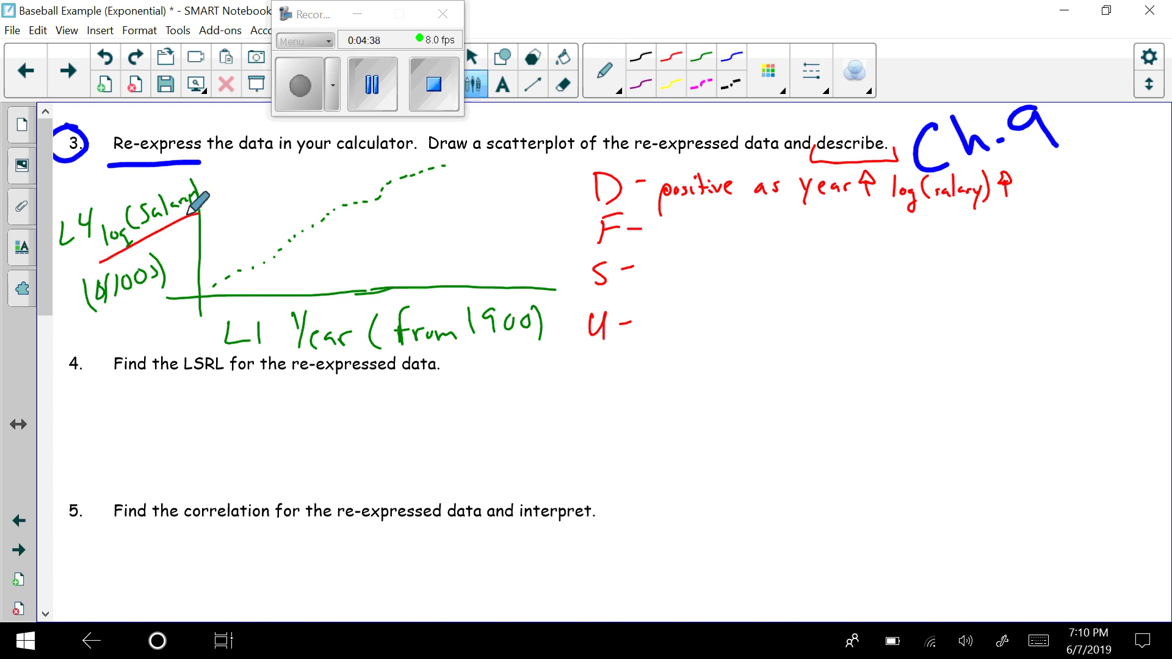
- Write 'linear' for the form and draw a red trend line through the points
mouse_move(660, 224)
left_mouse_down()
mouse_move(660, 247)
mouse_move(696, 242)
left_mouse_up()
left_click(666, 228)
left_click(673, 230)
left_click(674, 238)
left_click_drag(702, 237, 713, 236)
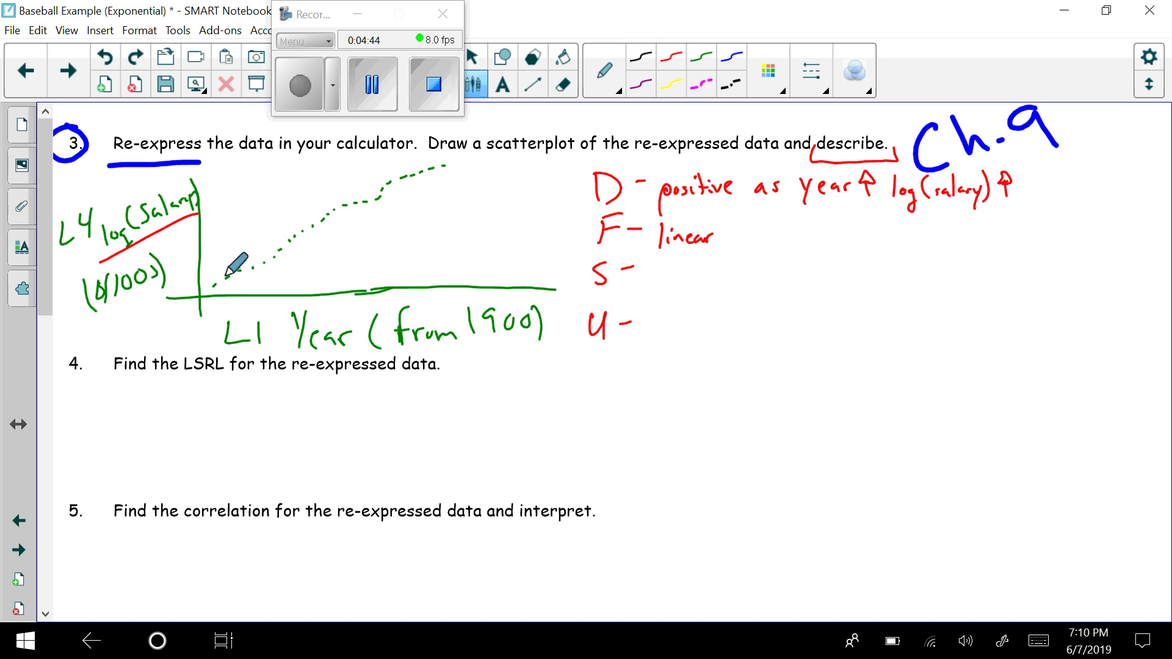
left_click_drag(214, 289, 423, 162)
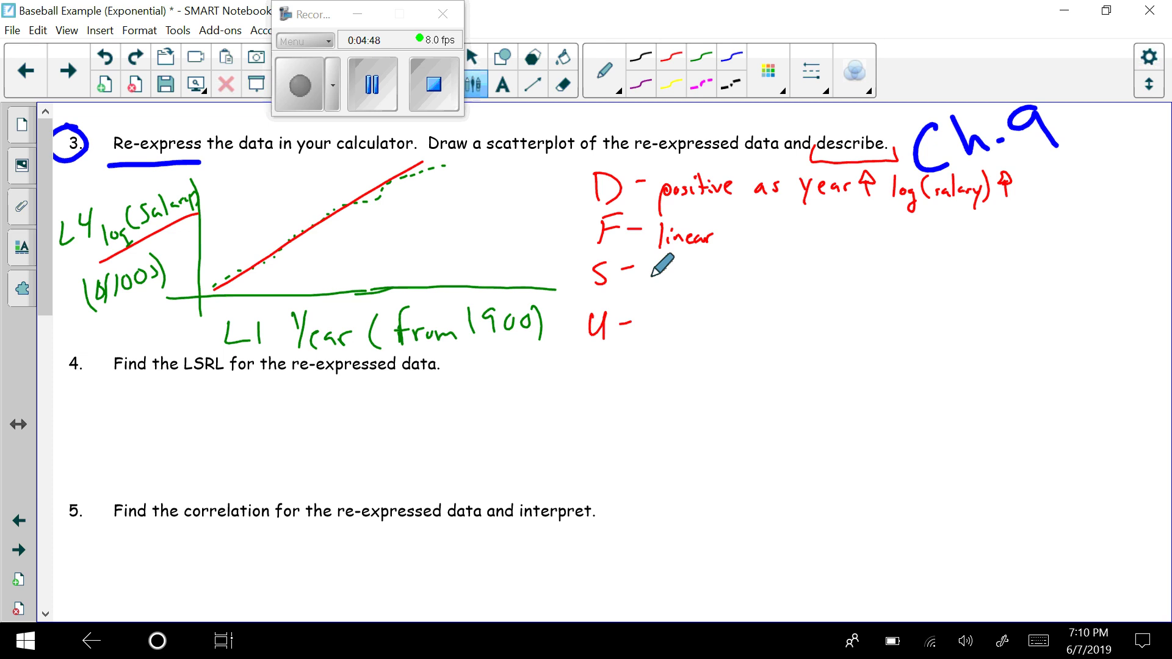
- Write 'moderately strong' for strength and 'none' for unusual features
mouse_move(651, 279)
left_mouse_down()
mouse_move(736, 273)
mouse_move(794, 252)
mouse_move(783, 262)
mouse_move(815, 269)
mouse_move(818, 287)
left_mouse_up()
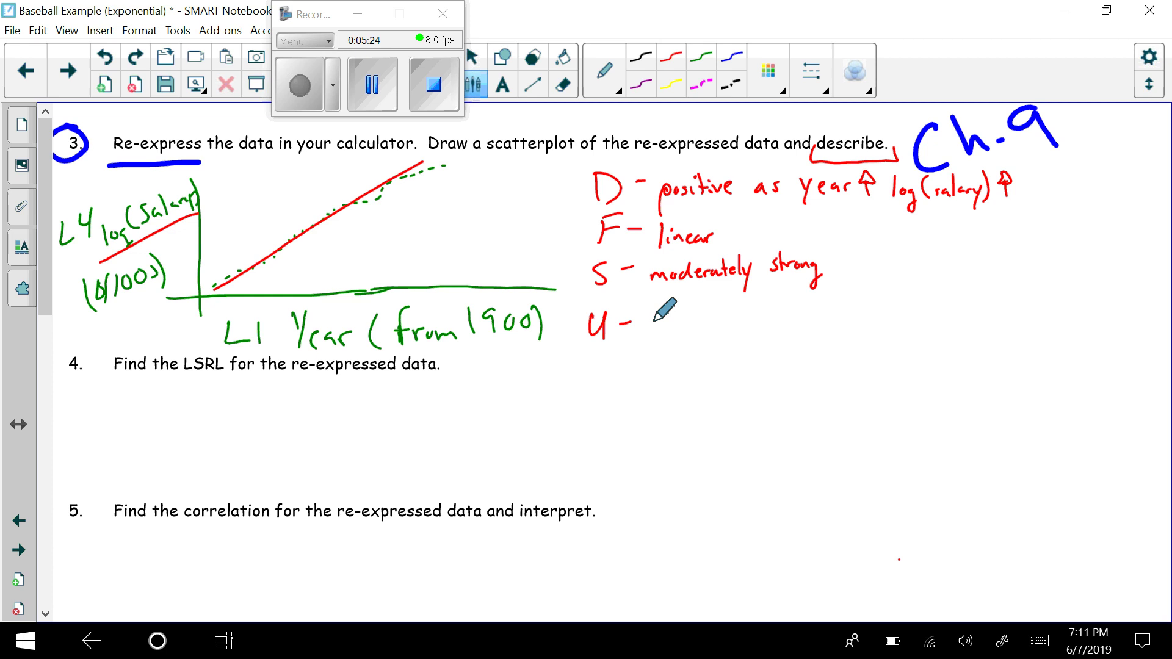
mouse_move(650, 332)
left_mouse_down()
mouse_move(654, 322)
mouse_move(663, 333)
left_mouse_up()
left_click_drag(670, 319, 700, 330)
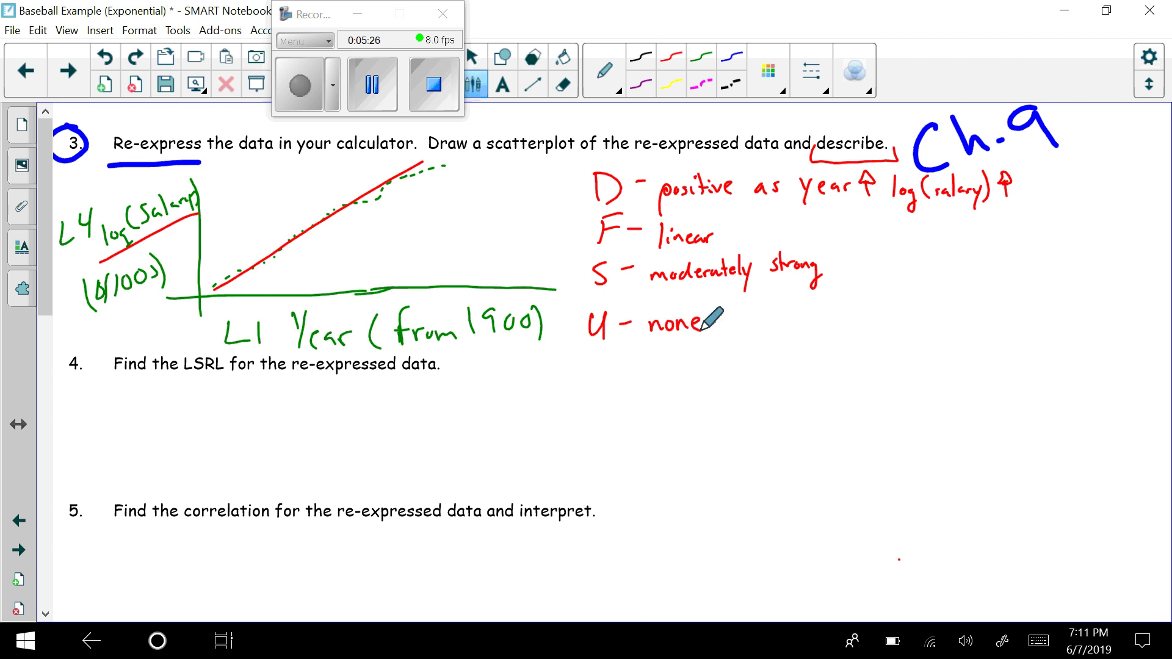